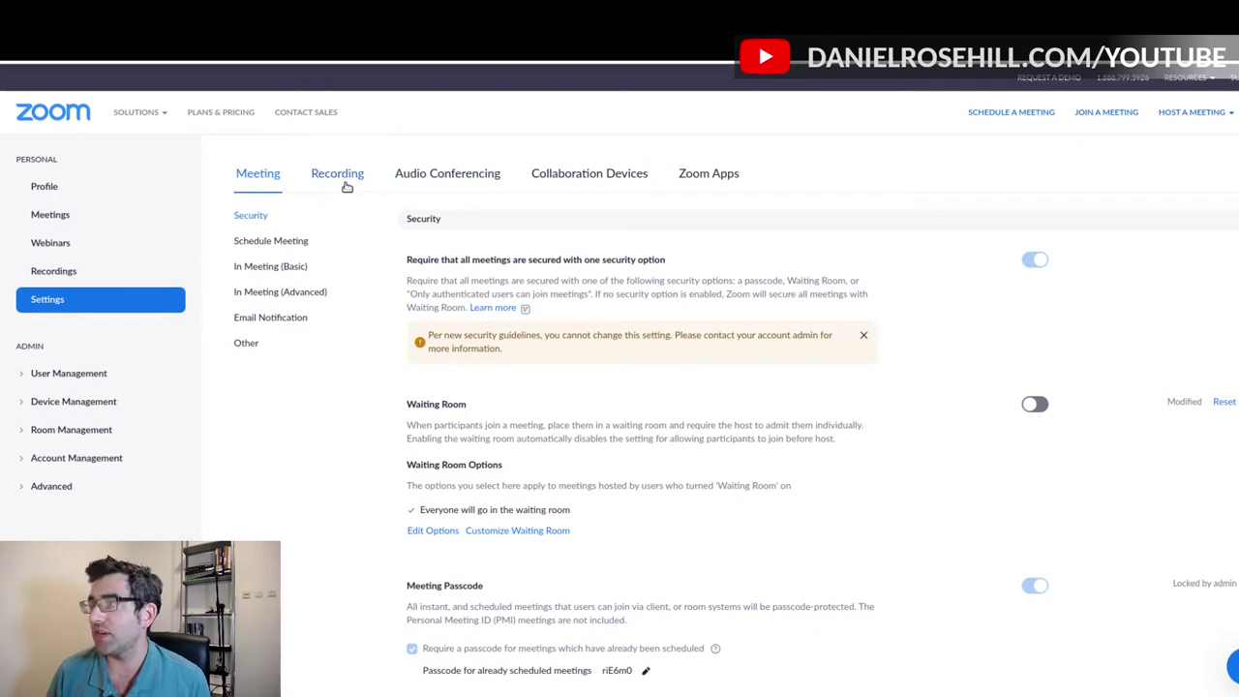
Check the cloud recordings list, and open the recording settings at the cloud recording options.
{"action": "left_click", "coordinate": [53, 274]}
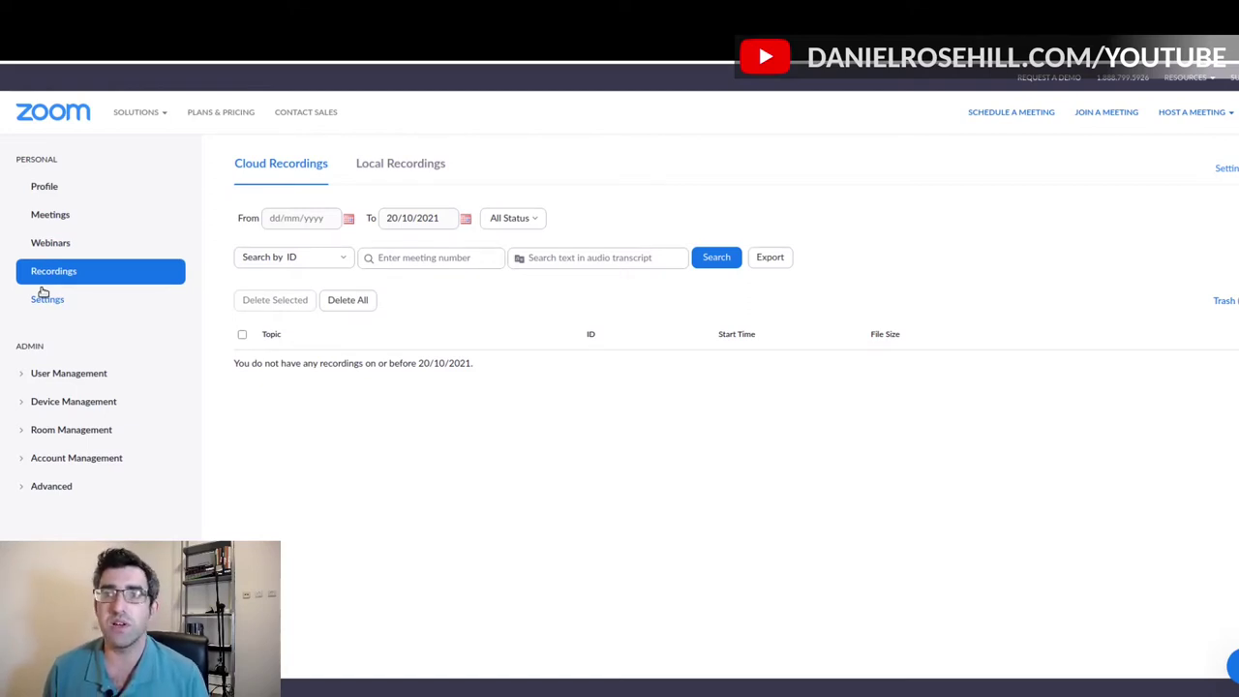
{"action": "left_click", "coordinate": [43, 296]}
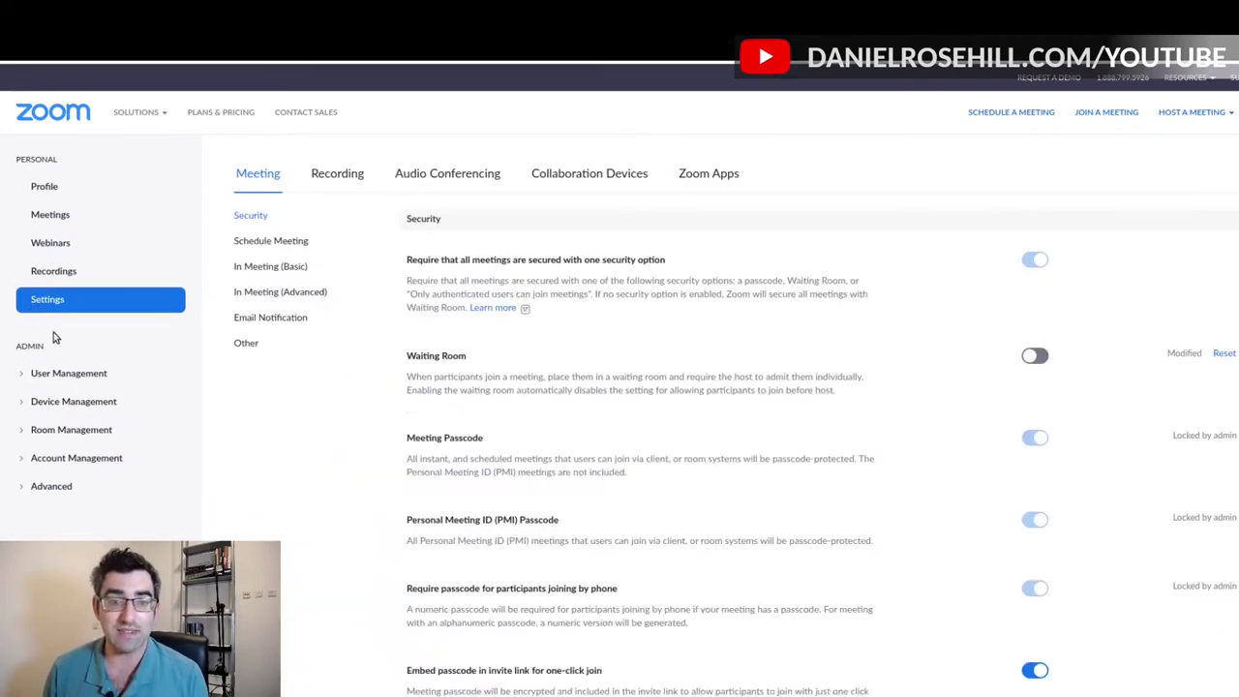
{"action": "left_click", "coordinate": [330, 177]}
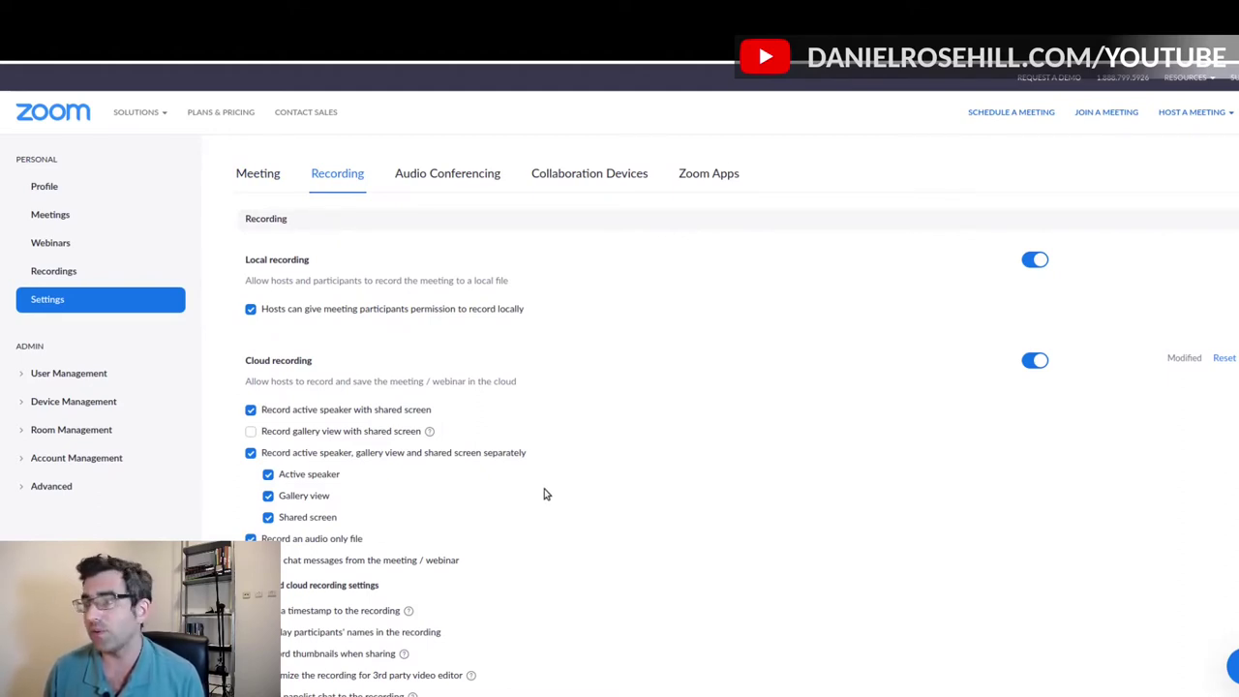
{"action": "scroll", "coordinate": [558, 475], "scroll_direction": "down", "scroll_amount": 2}
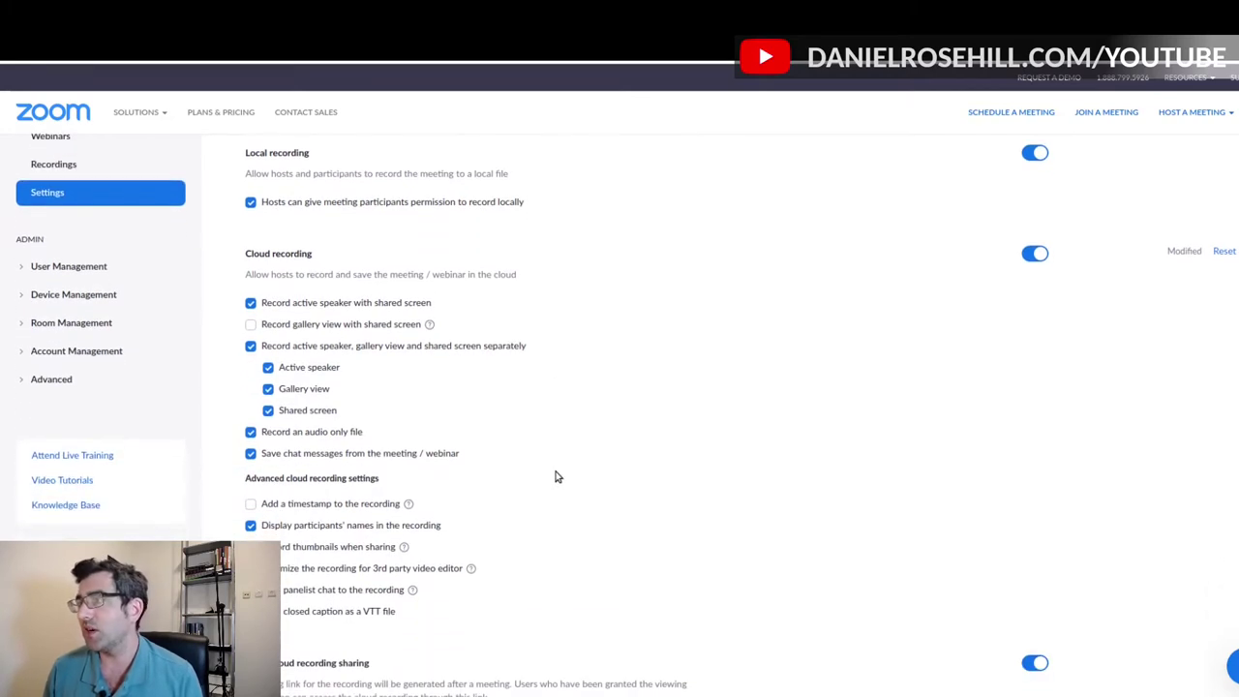
{"action": "scroll", "coordinate": [557, 476], "scroll_direction": "down", "scroll_amount": 1}
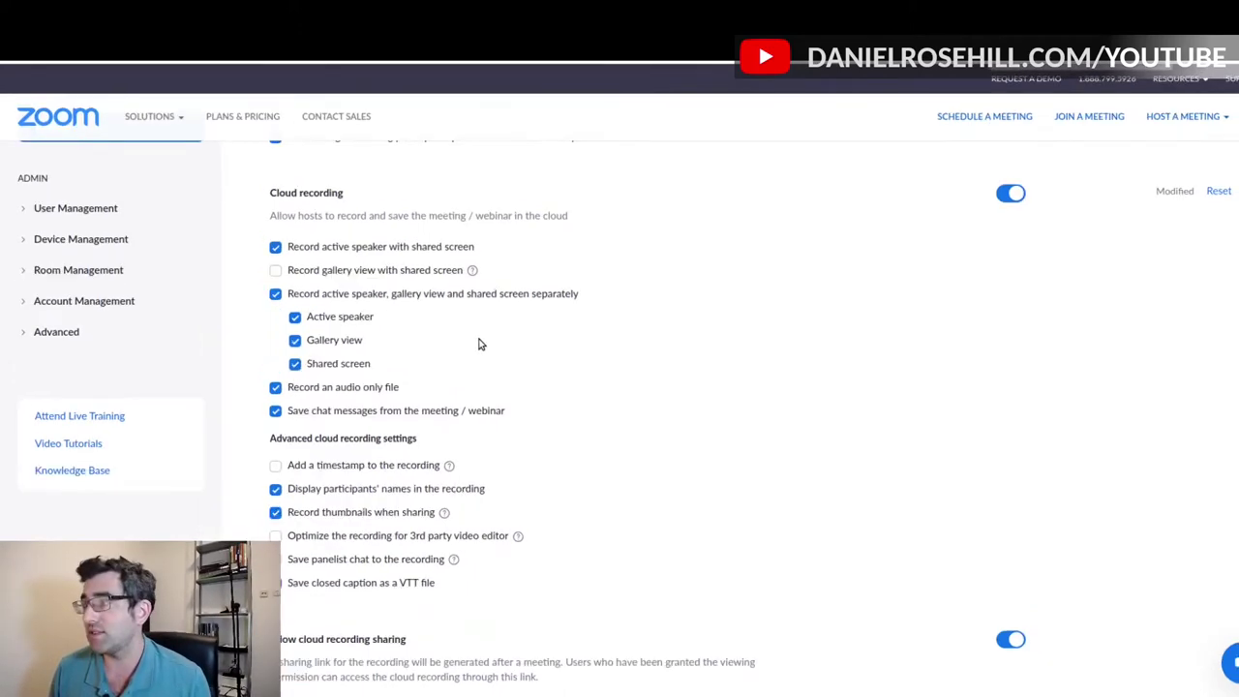
{"action": "scroll", "coordinate": [544, 430], "scroll_direction": "down", "scroll_amount": 1}
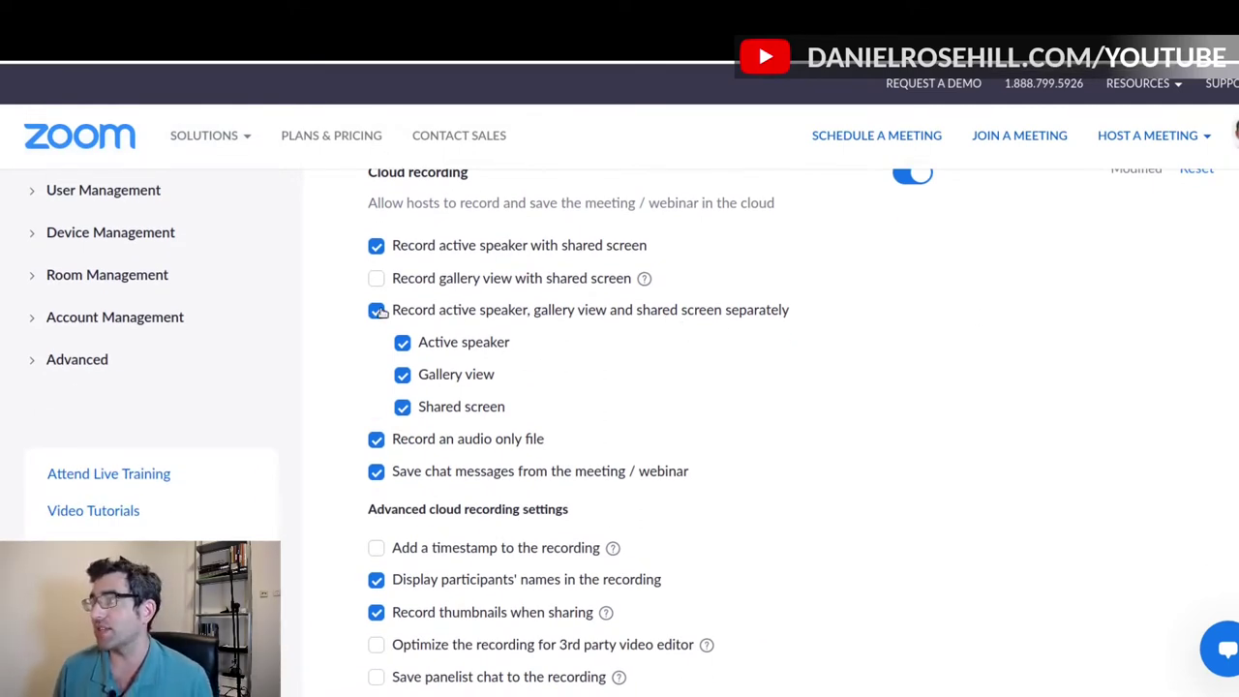
Try turning off separate recording of the active speaker, gallery and shared screen views, and the audio-only file, restoring both options.
{"action": "left_click", "coordinate": [376, 311]}
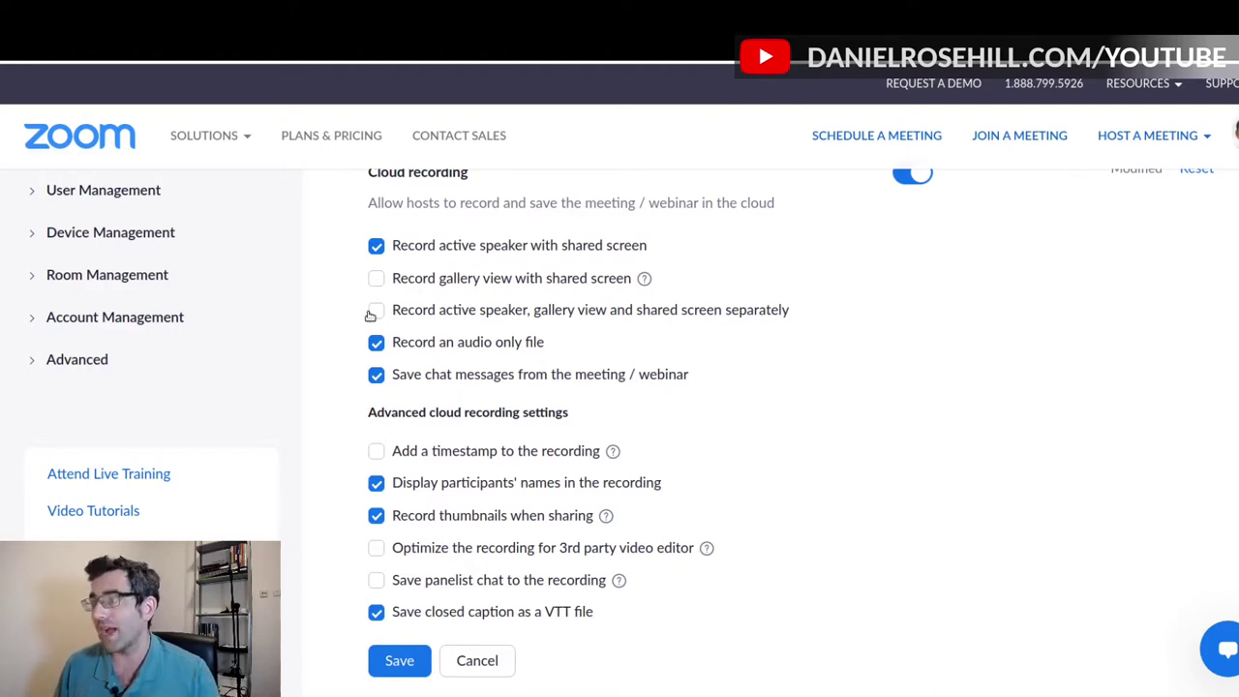
{"action": "left_click", "coordinate": [375, 311]}
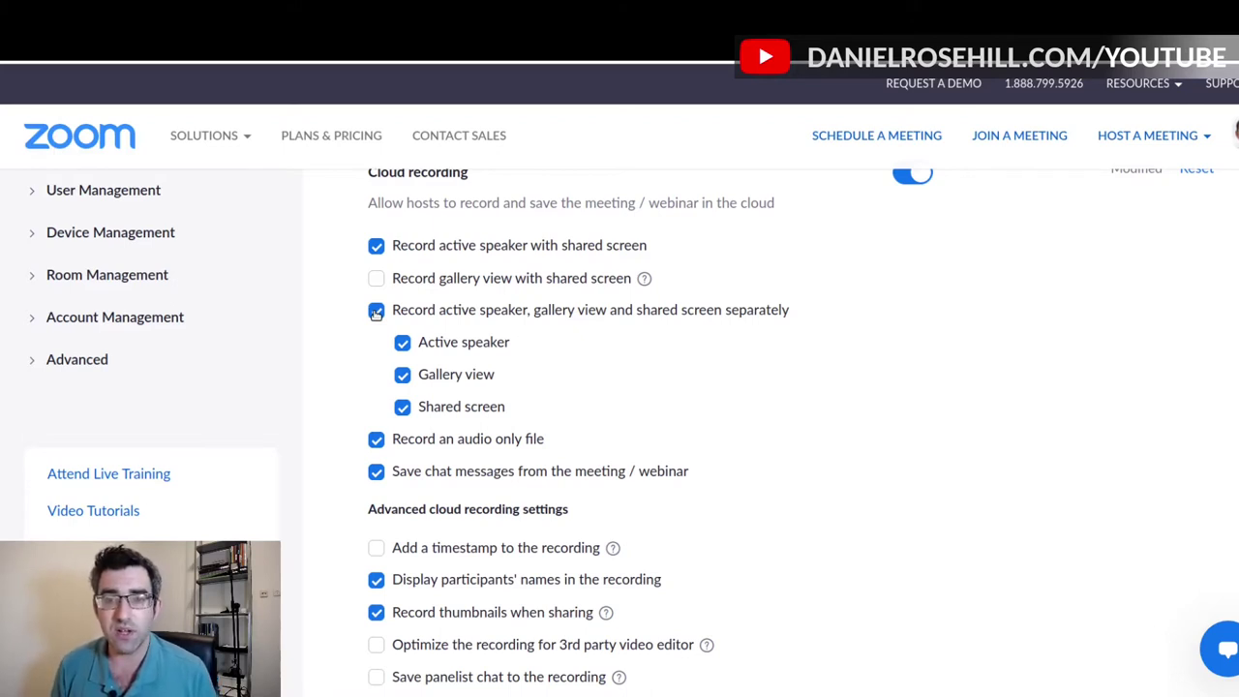
{"action": "left_click", "coordinate": [457, 441]}
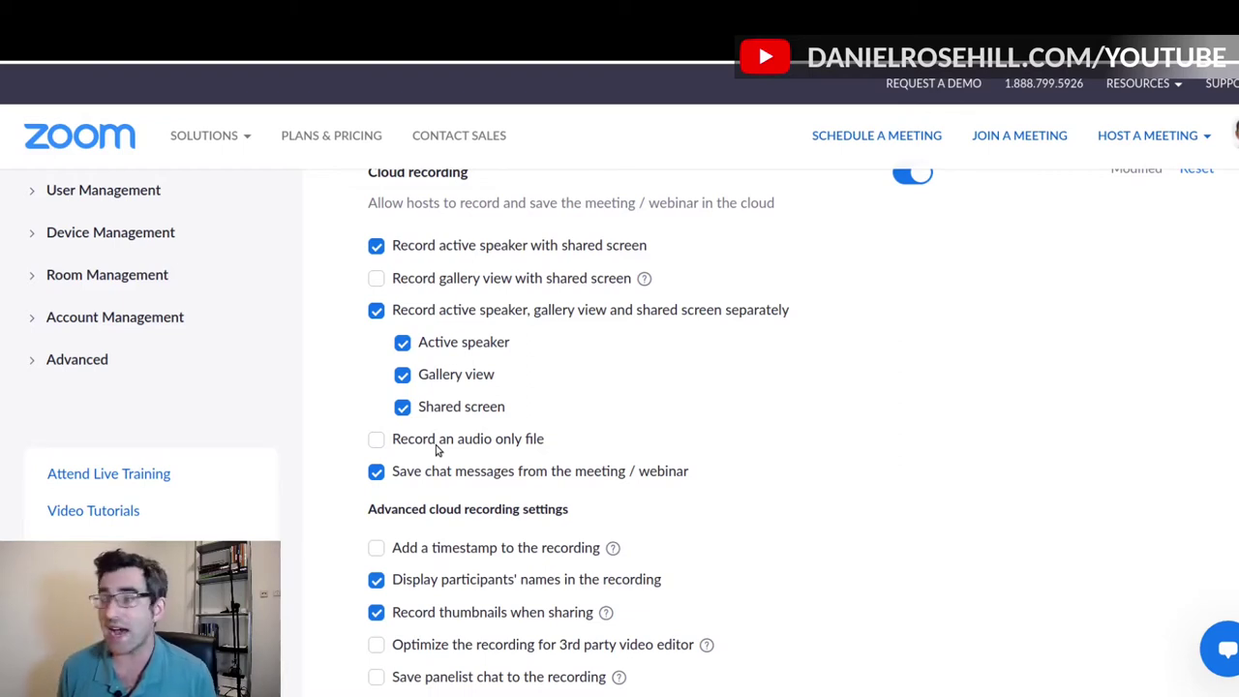
{"action": "left_click", "coordinate": [437, 450]}
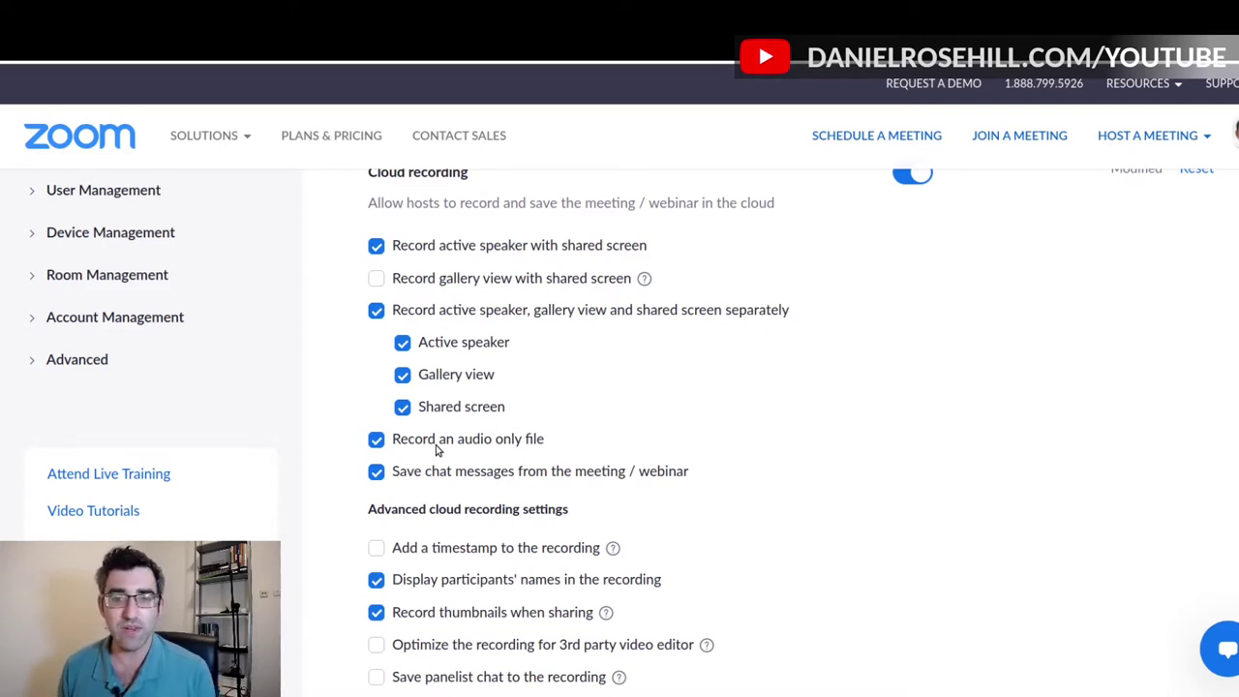
Enable optimizing the cloud recording for a 3rd party video editor and read the option's help text.
{"action": "scroll", "coordinate": [1076, 350], "scroll_direction": "up", "scroll_amount": 1}
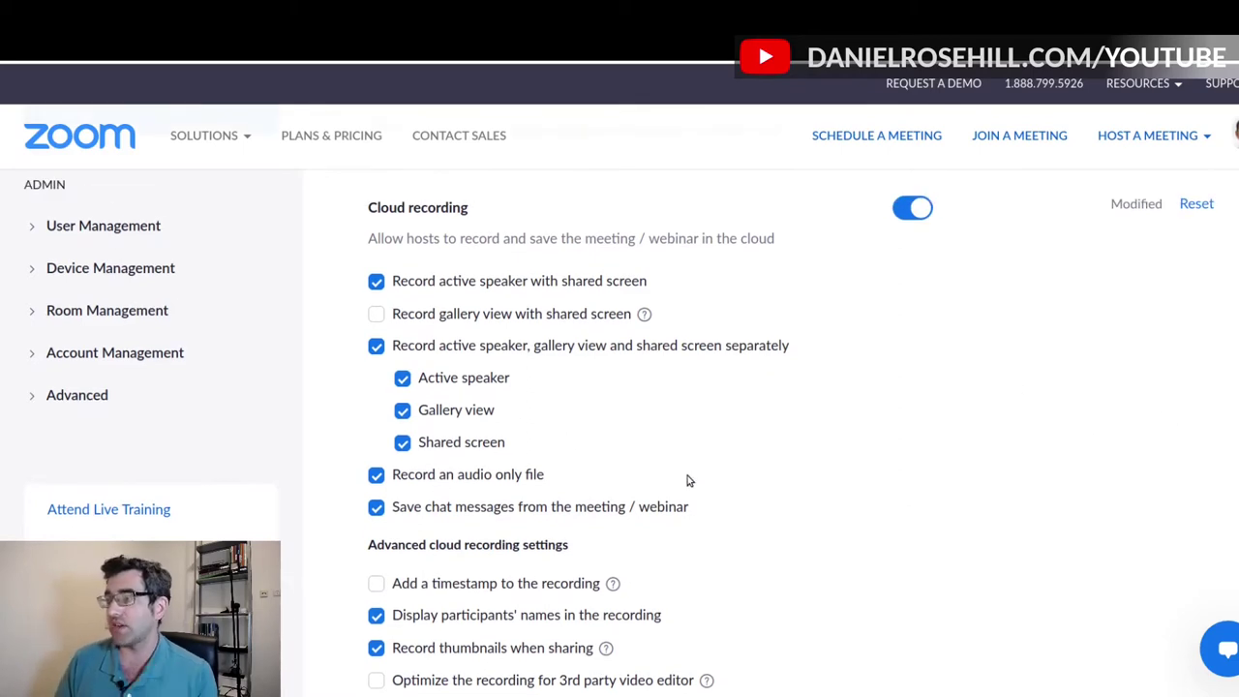
{"action": "scroll", "coordinate": [688, 479], "scroll_direction": "down", "scroll_amount": 3}
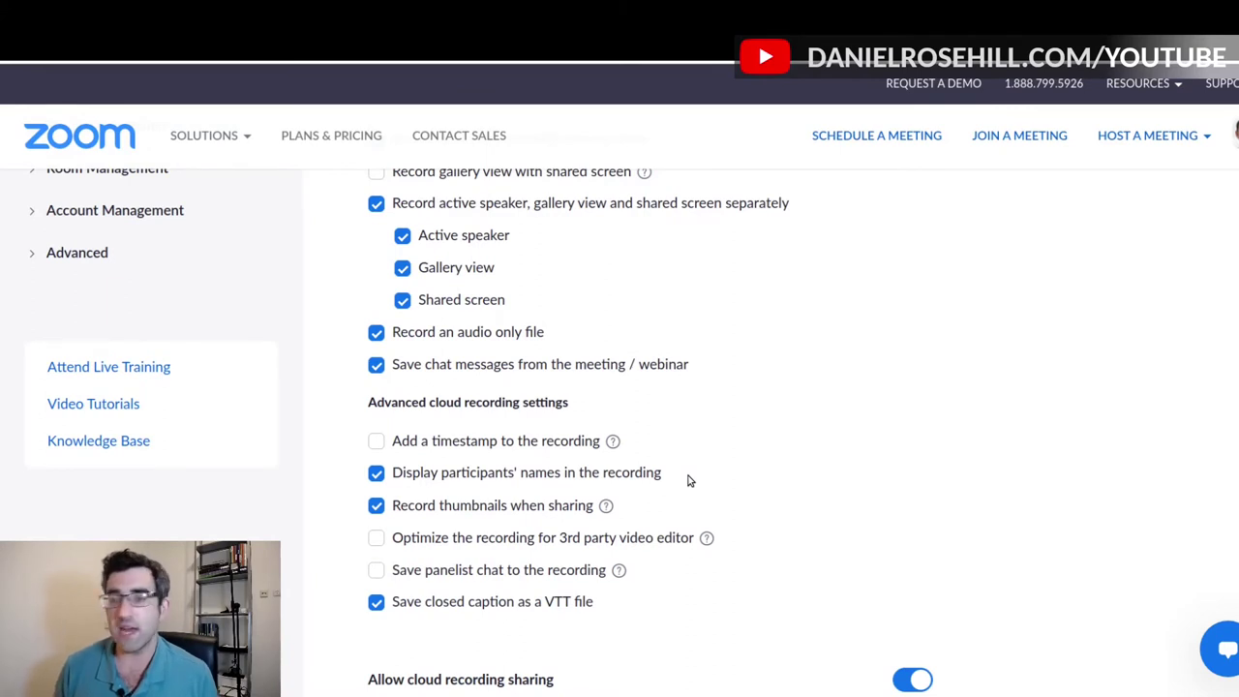
{"action": "left_click", "coordinate": [377, 538]}
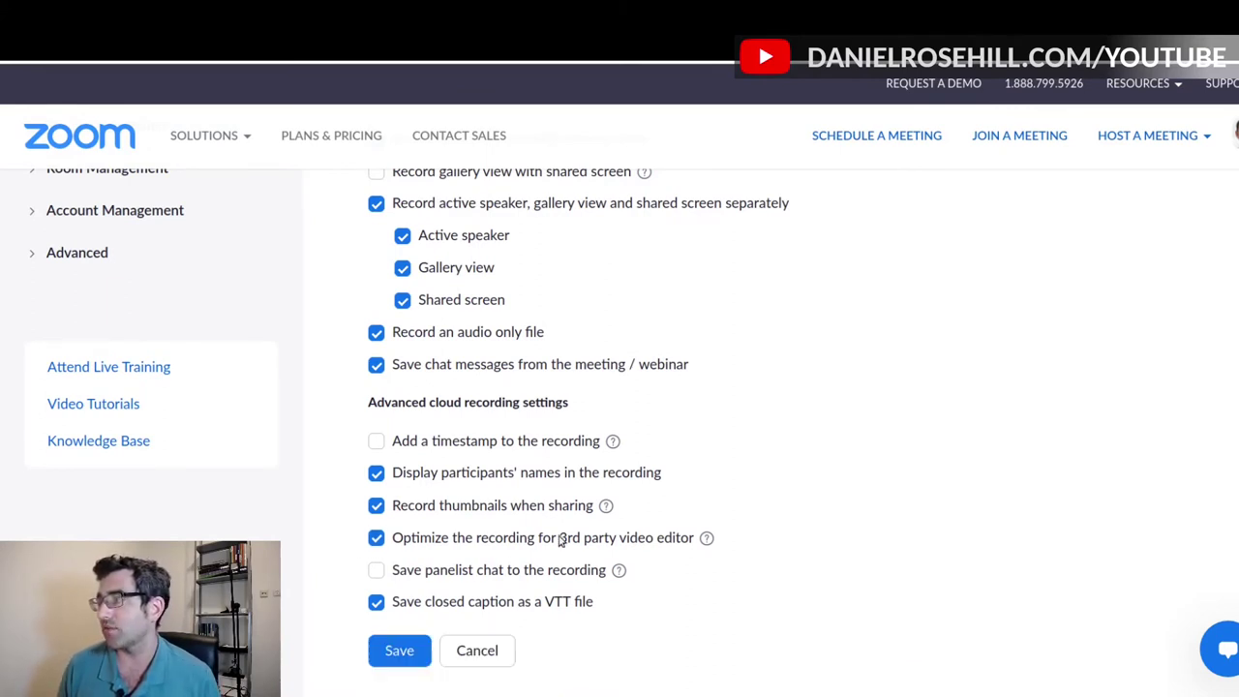
{"action": "mouse_move", "coordinate": [706, 540]}
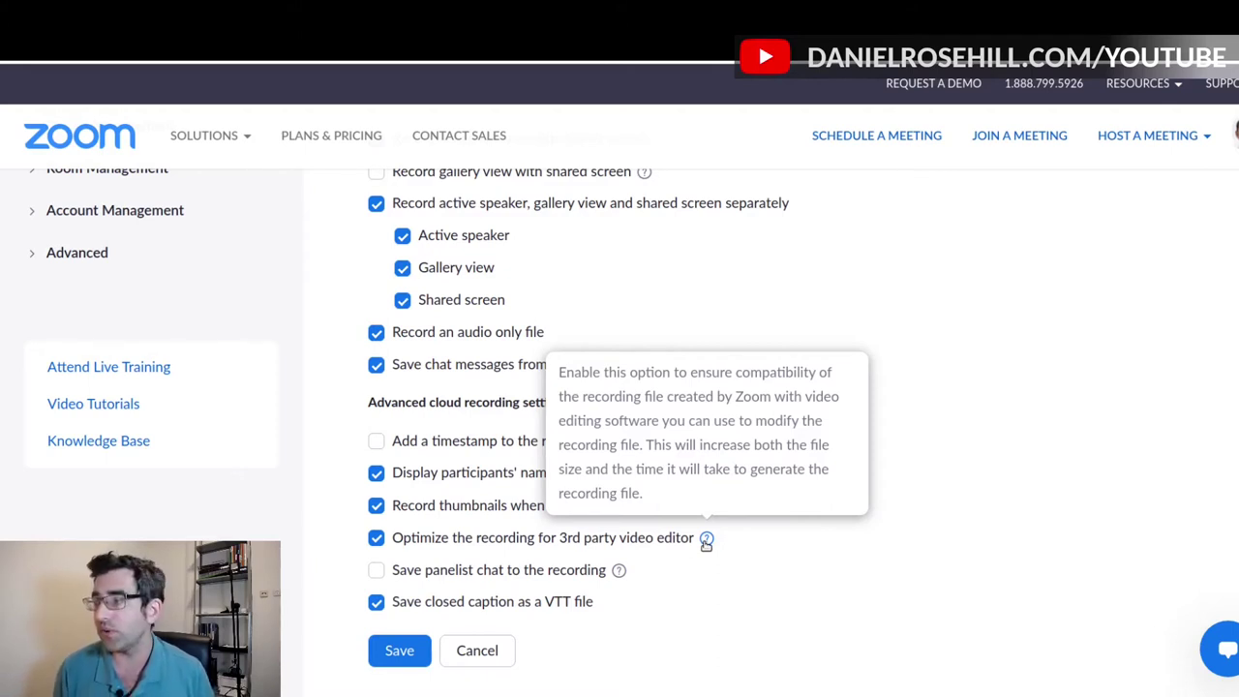
{"action": "mouse_move", "coordinate": [203, 136]}
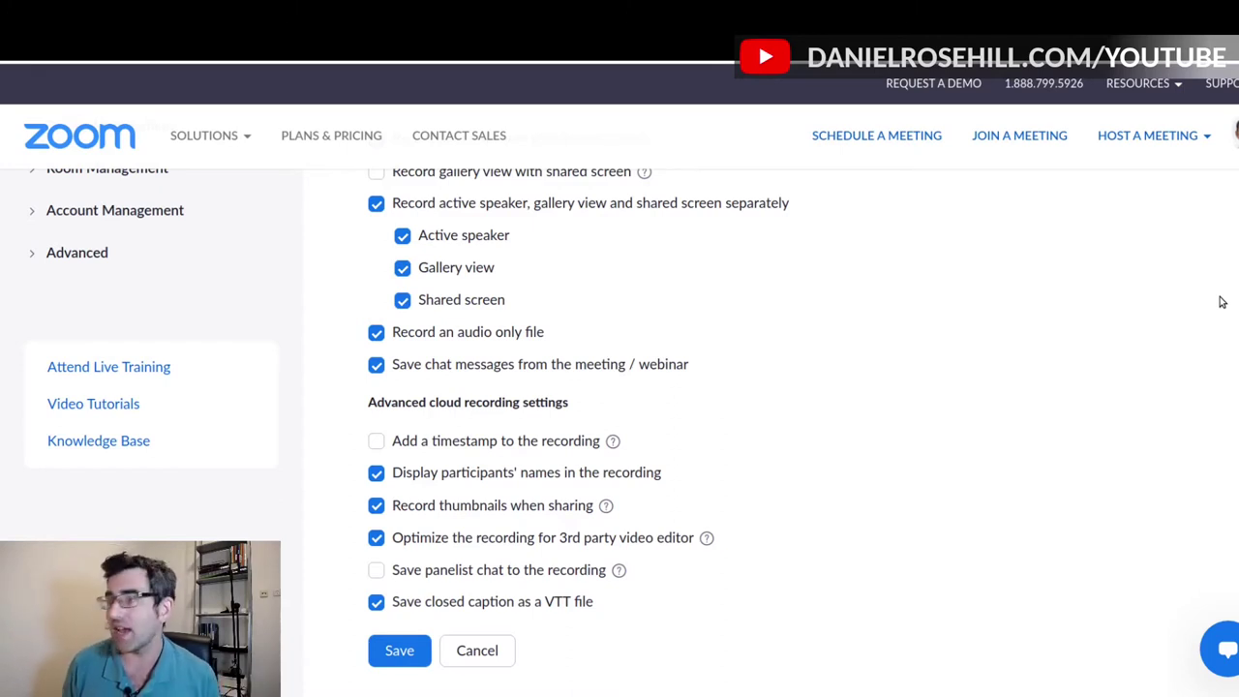
{"action": "mouse_move", "coordinate": [613, 440]}
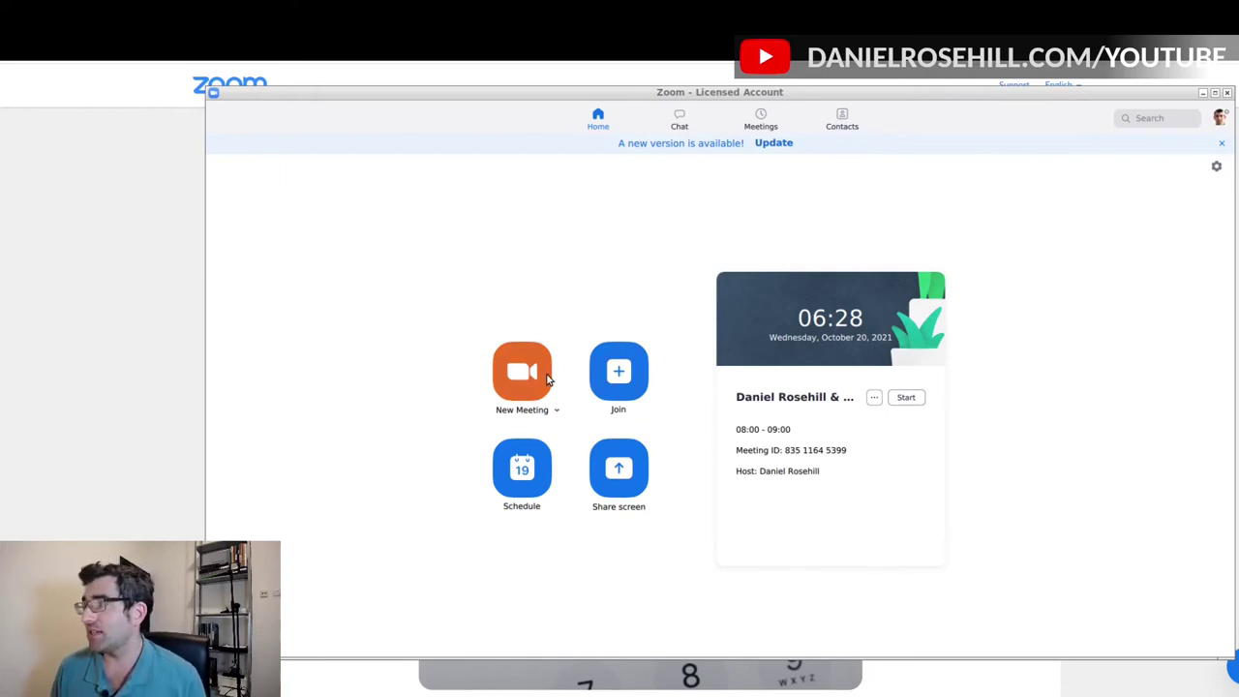
In the Zoom desktop client, start a new meeting with video and open the participant invitation.
{"action": "left_click", "coordinate": [556, 410]}
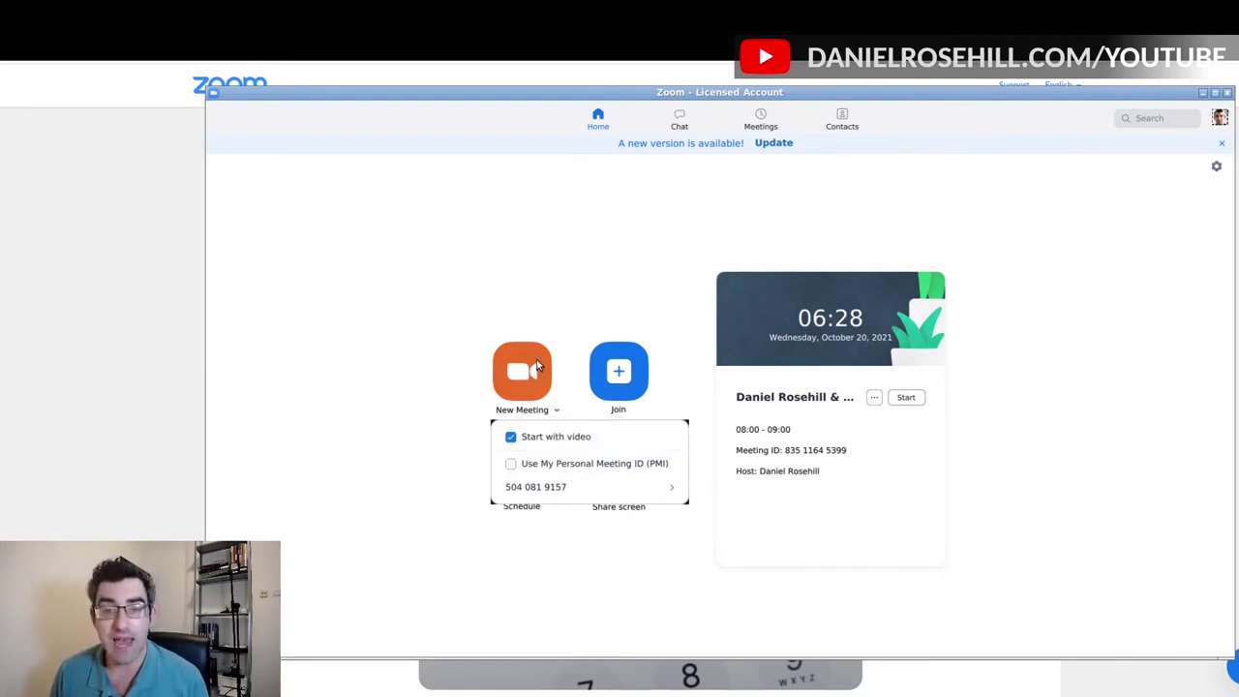
{"action": "left_click", "coordinate": [538, 365]}
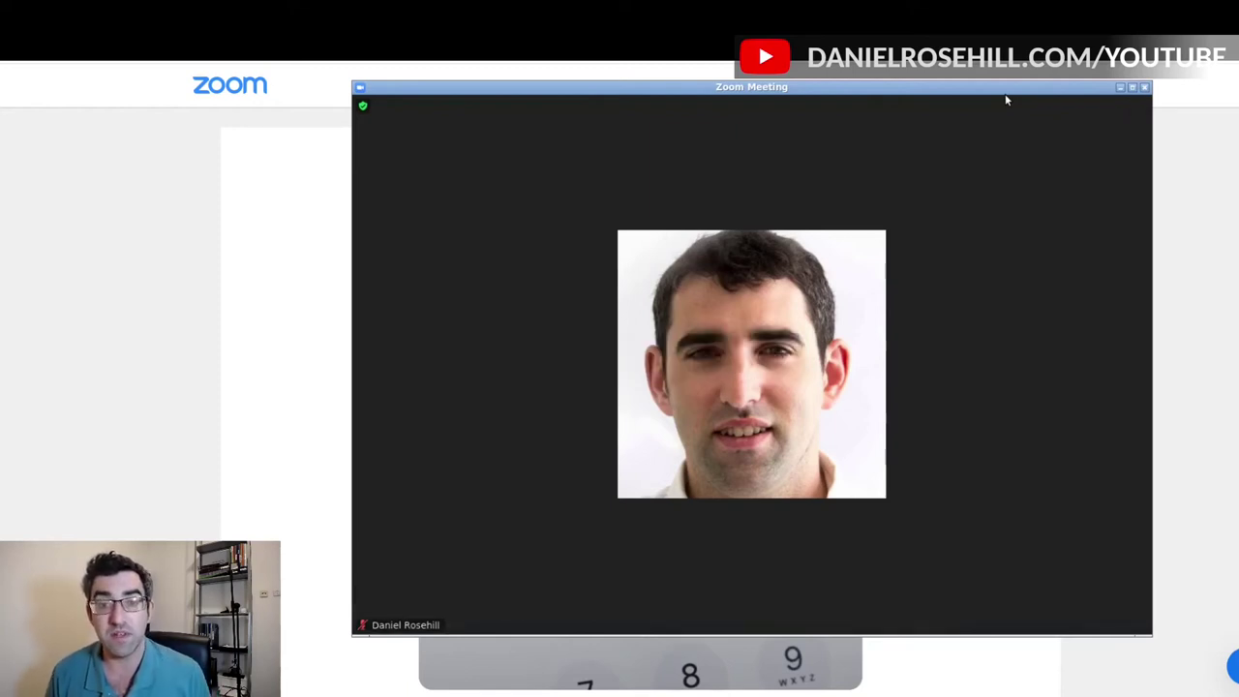
{"action": "mouse_move", "coordinate": [1046, 564]}
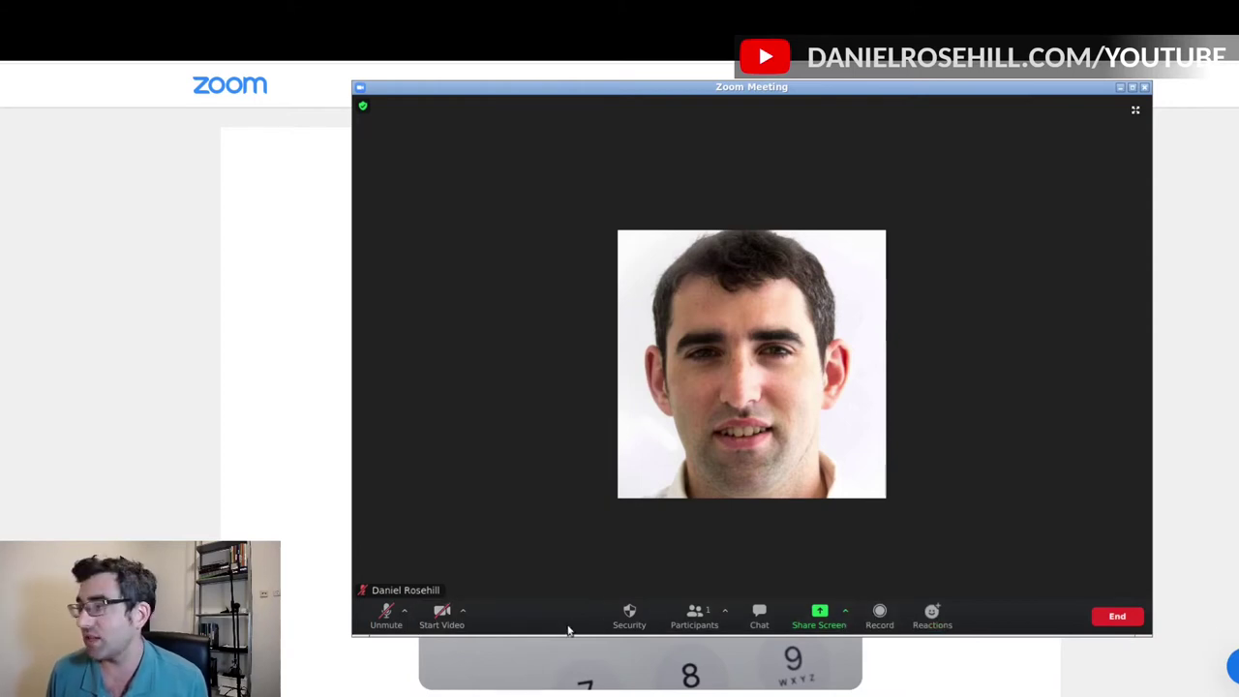
{"action": "left_click", "coordinate": [693, 615]}
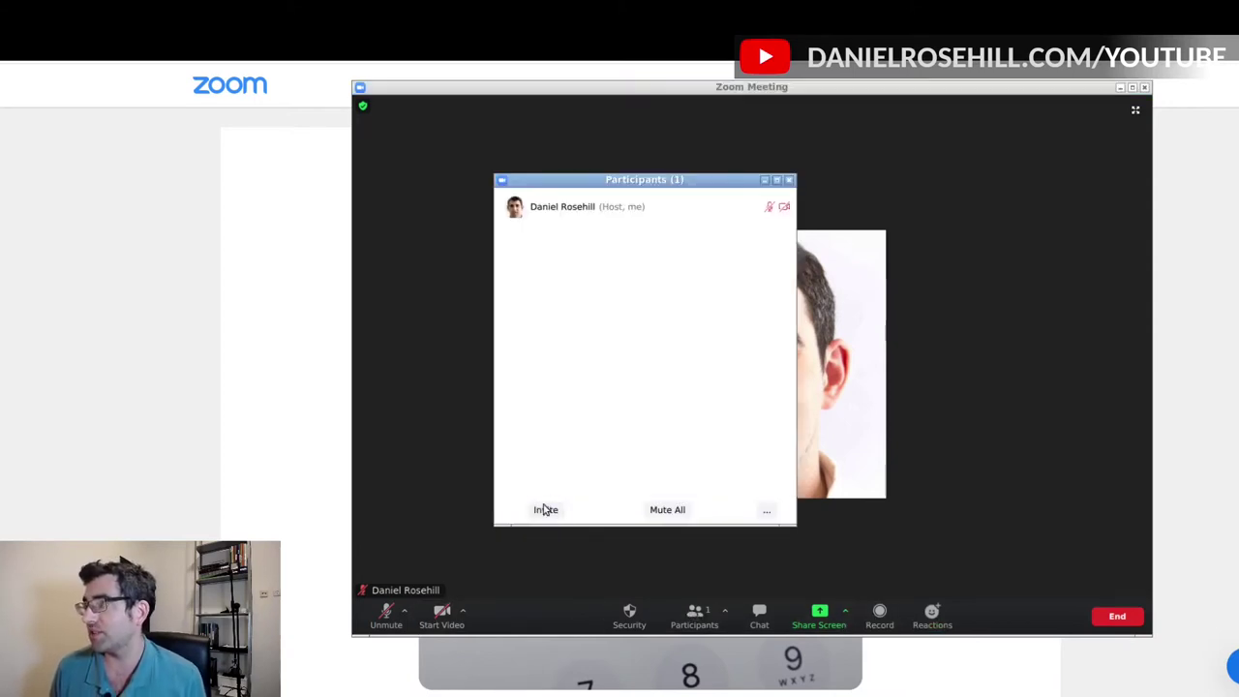
{"action": "left_click", "coordinate": [545, 509]}
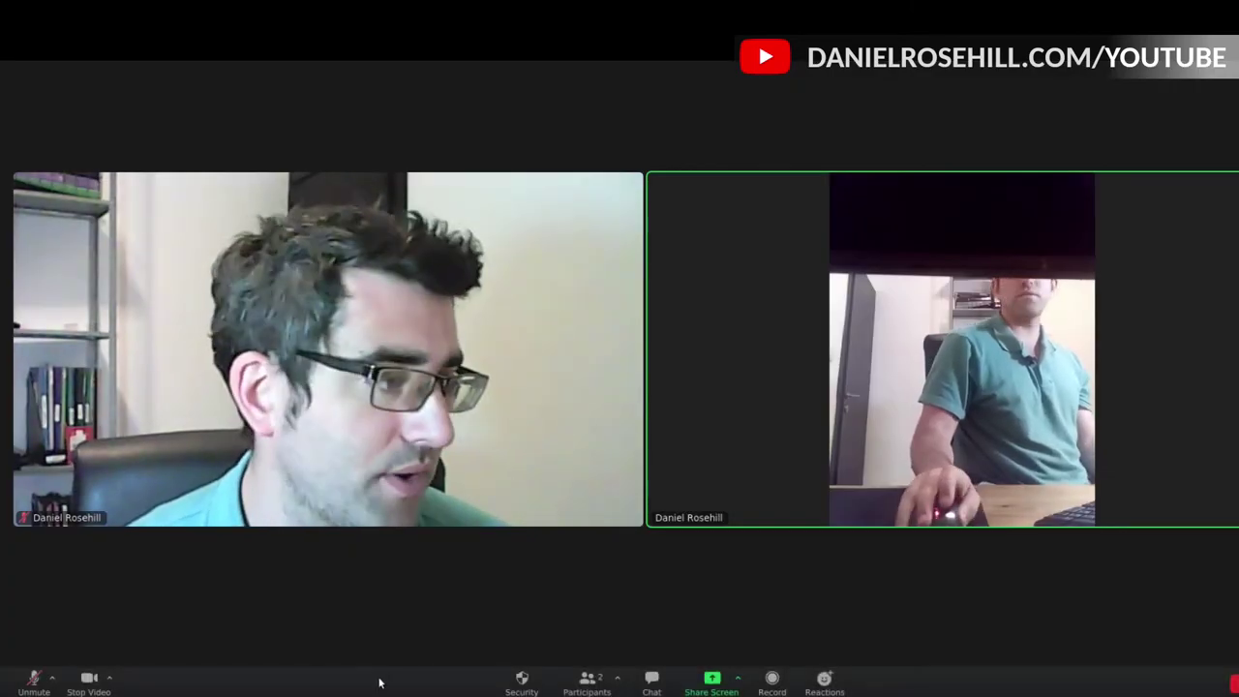
Start recording the two-participant meeting to the cloud.
{"action": "left_click", "coordinate": [777, 680]}
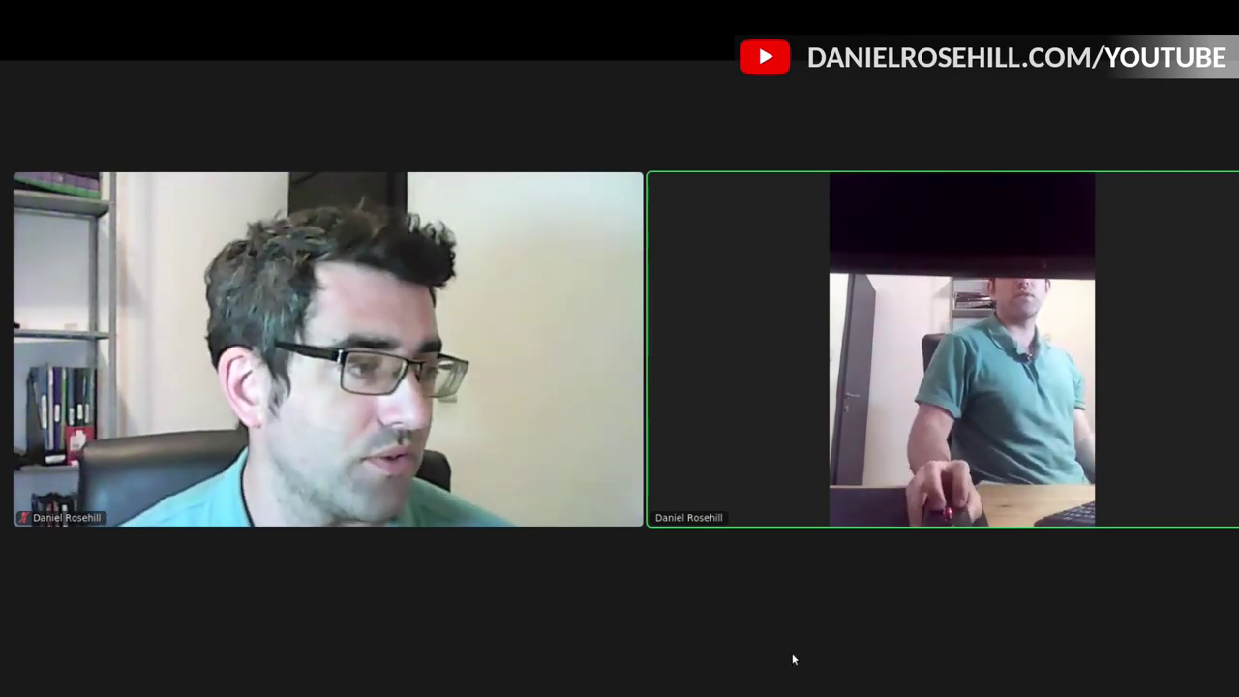
{"action": "left_click", "coordinate": [790, 659]}
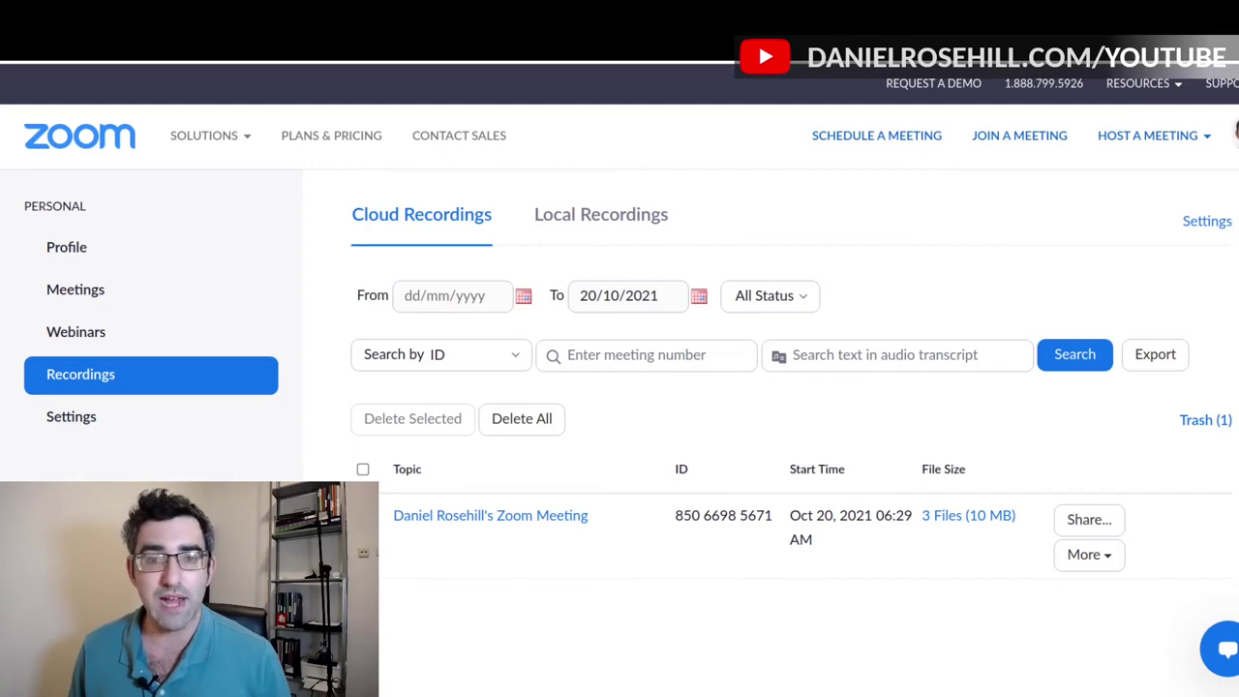
Download all files of the meeting's cloud recording in the web portal, suppressing the reminder and allowing multiple file downloads.
{"action": "left_click", "coordinate": [1084, 560]}
{"action": "left_click", "coordinate": [1055, 596]}
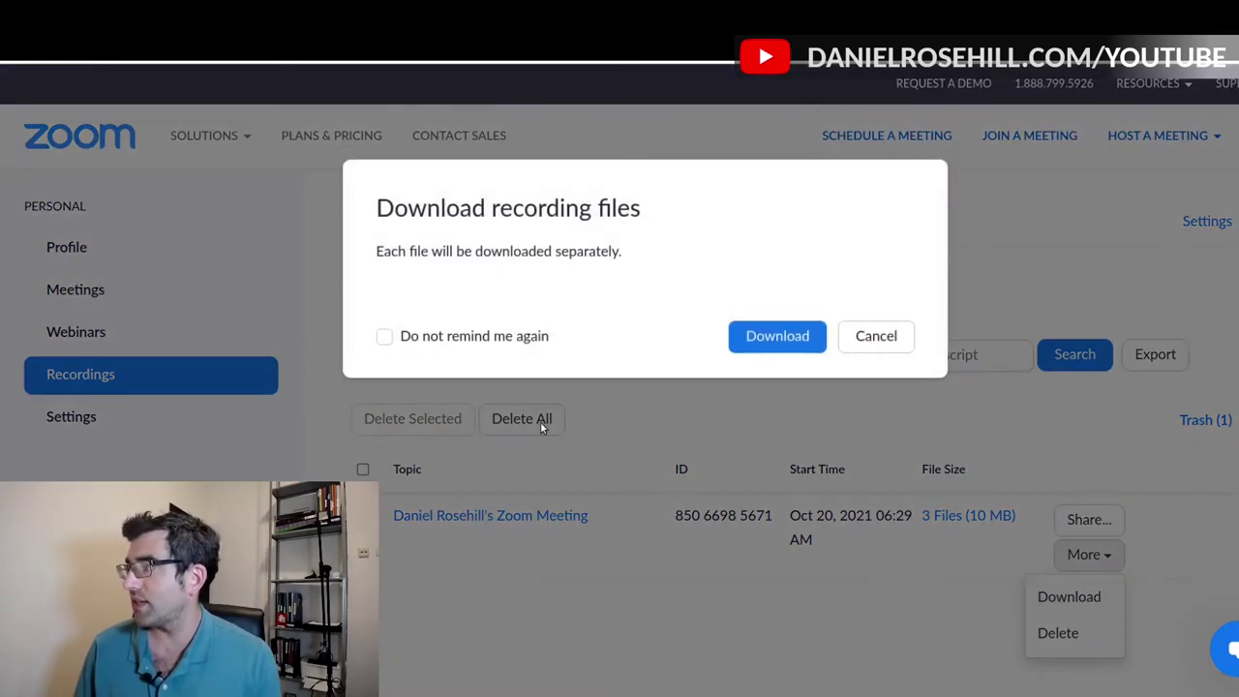
{"action": "left_click", "coordinate": [427, 338]}
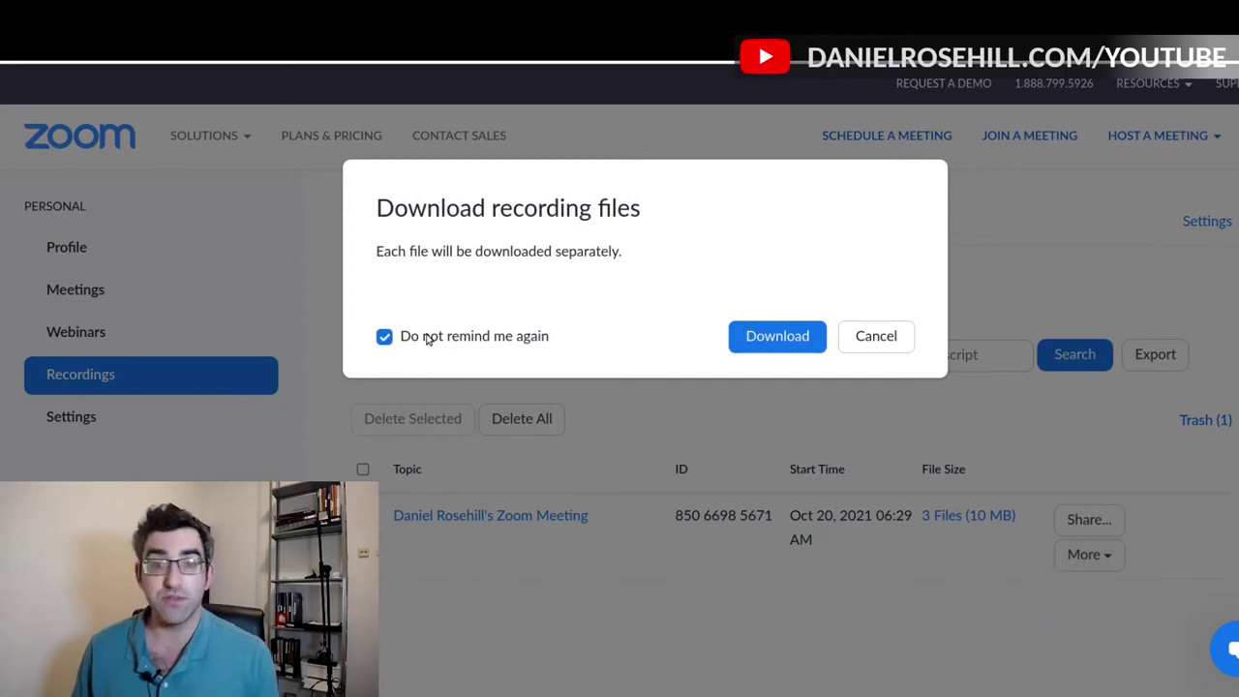
{"action": "left_click", "coordinate": [775, 341]}
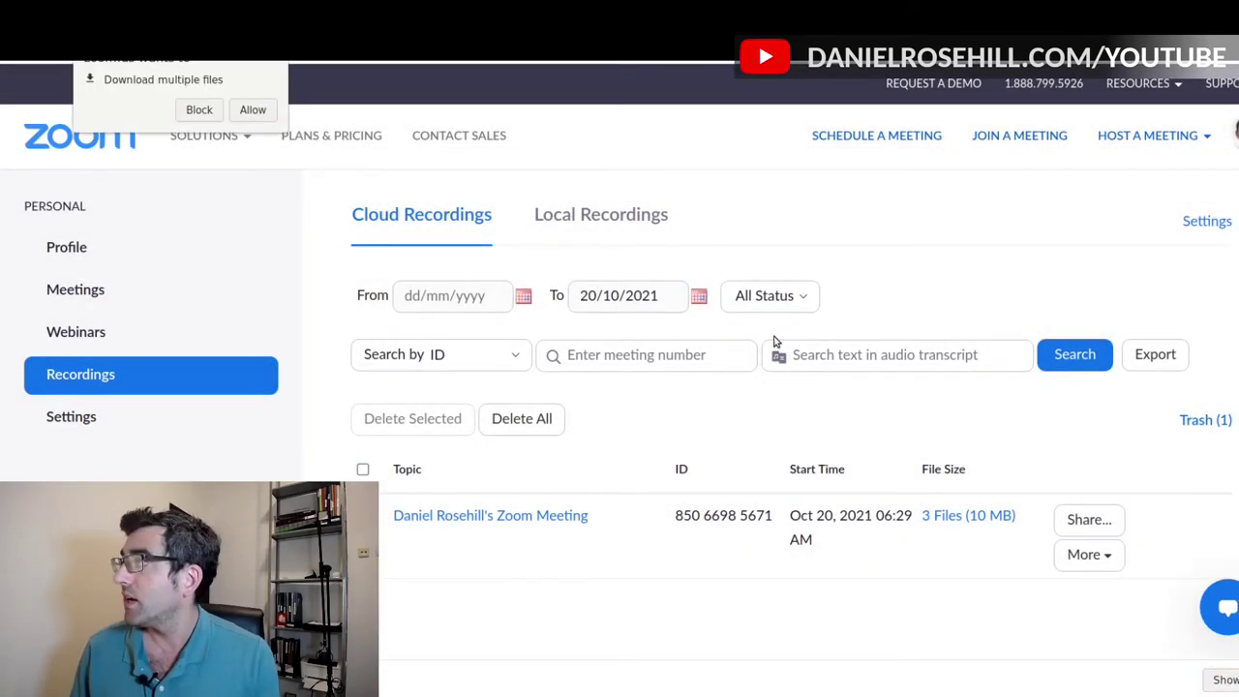
{"action": "left_click", "coordinate": [252, 110]}
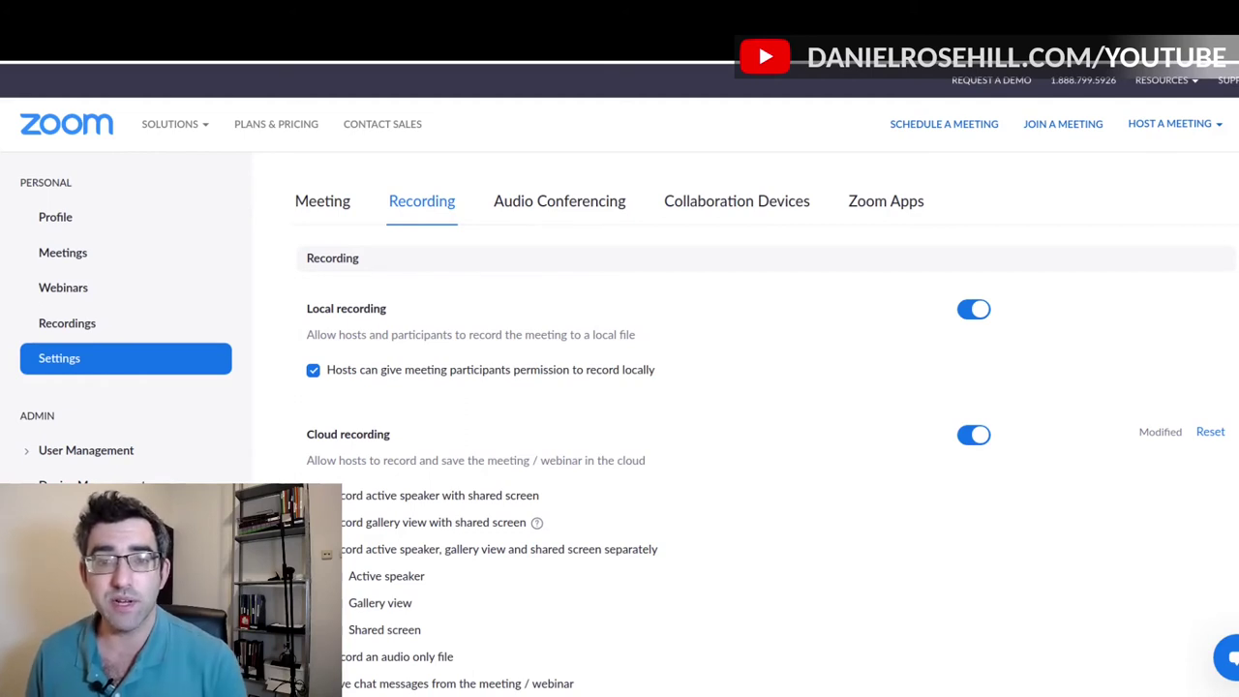
Review the cloud recording options, and try enabling cloud recording sharing before disabling it again.
{"action": "scroll", "coordinate": [483, 501], "scroll_direction": "down", "scroll_amount": 3}
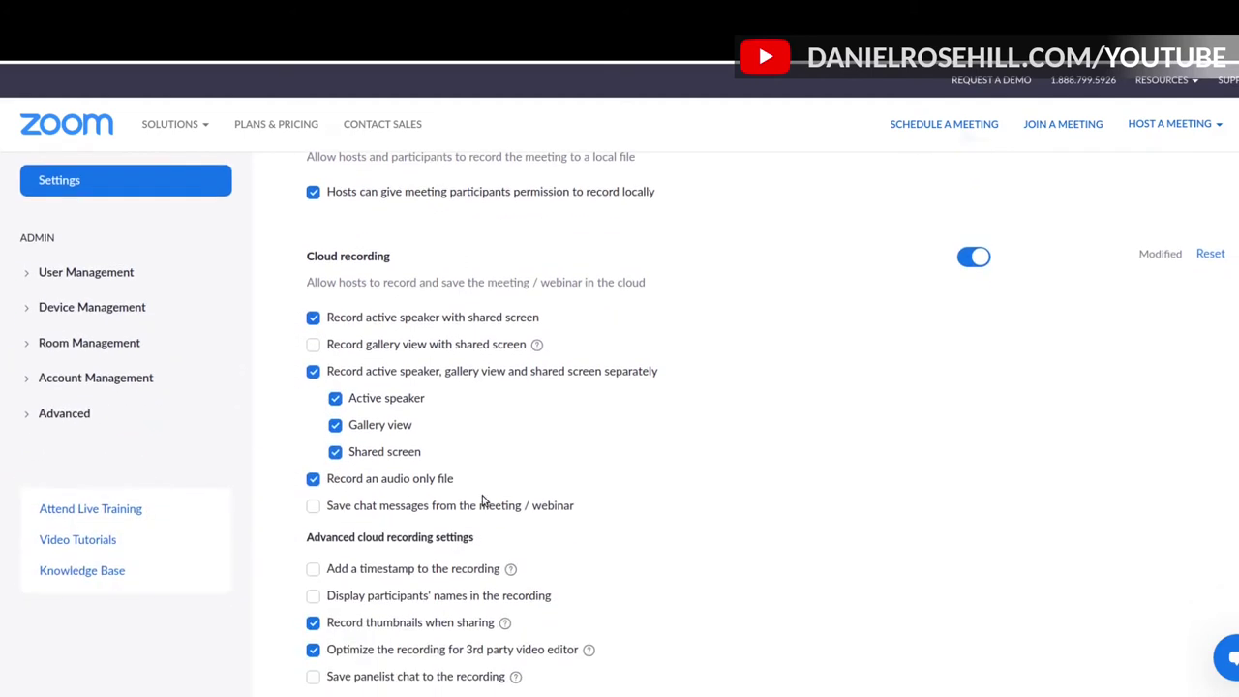
{"action": "scroll", "coordinate": [483, 501], "scroll_direction": "down", "scroll_amount": 2}
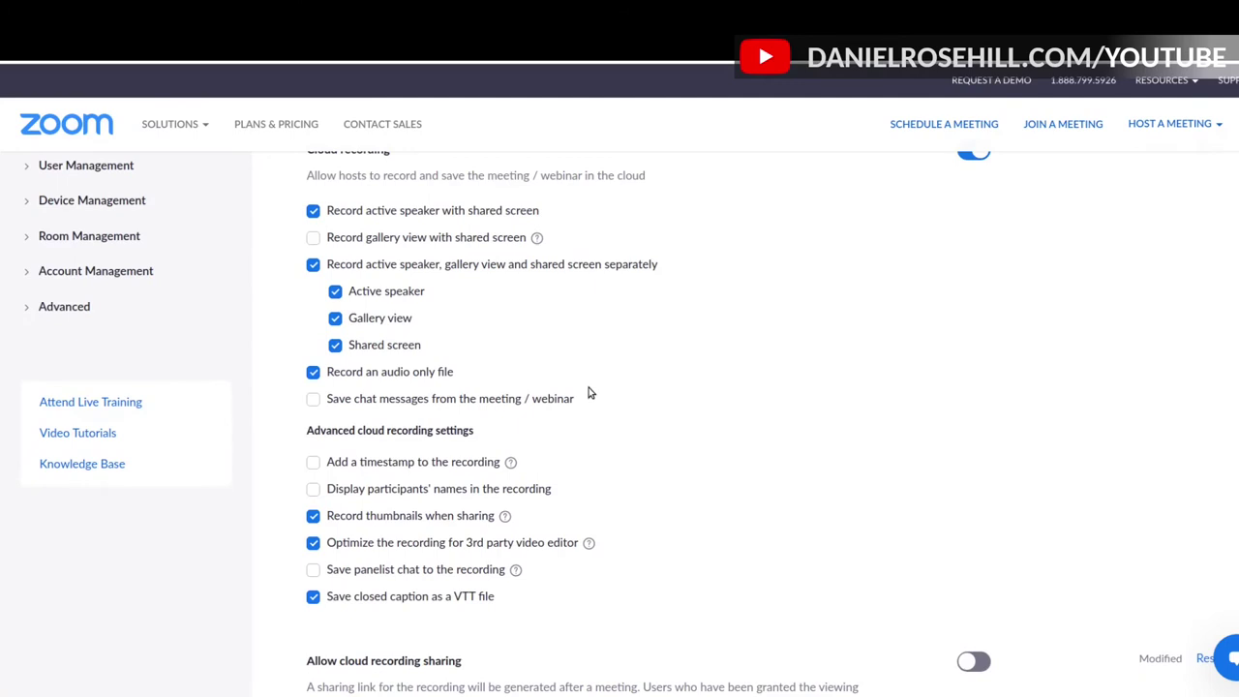
{"action": "scroll", "coordinate": [592, 393], "scroll_direction": "up", "scroll_amount": 1}
{"action": "scroll", "coordinate": [598, 399], "scroll_direction": "down", "scroll_amount": 5}
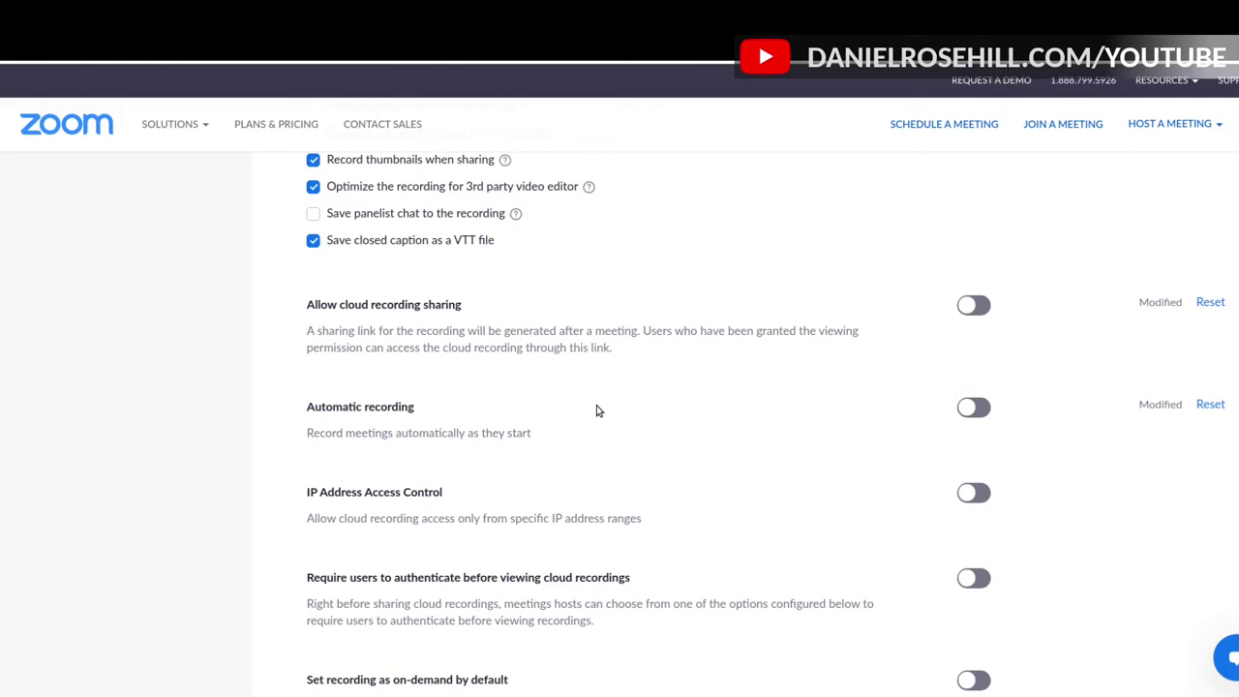
{"action": "left_click", "coordinate": [987, 311]}
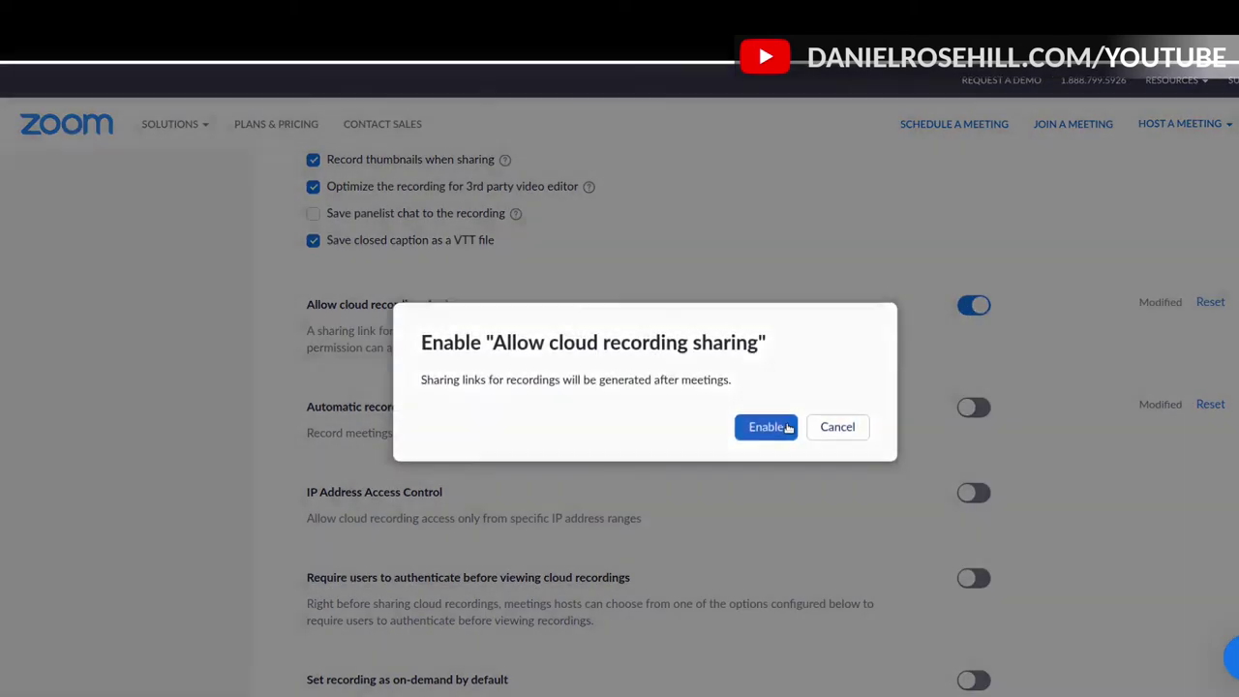
{"action": "left_click", "coordinate": [788, 429]}
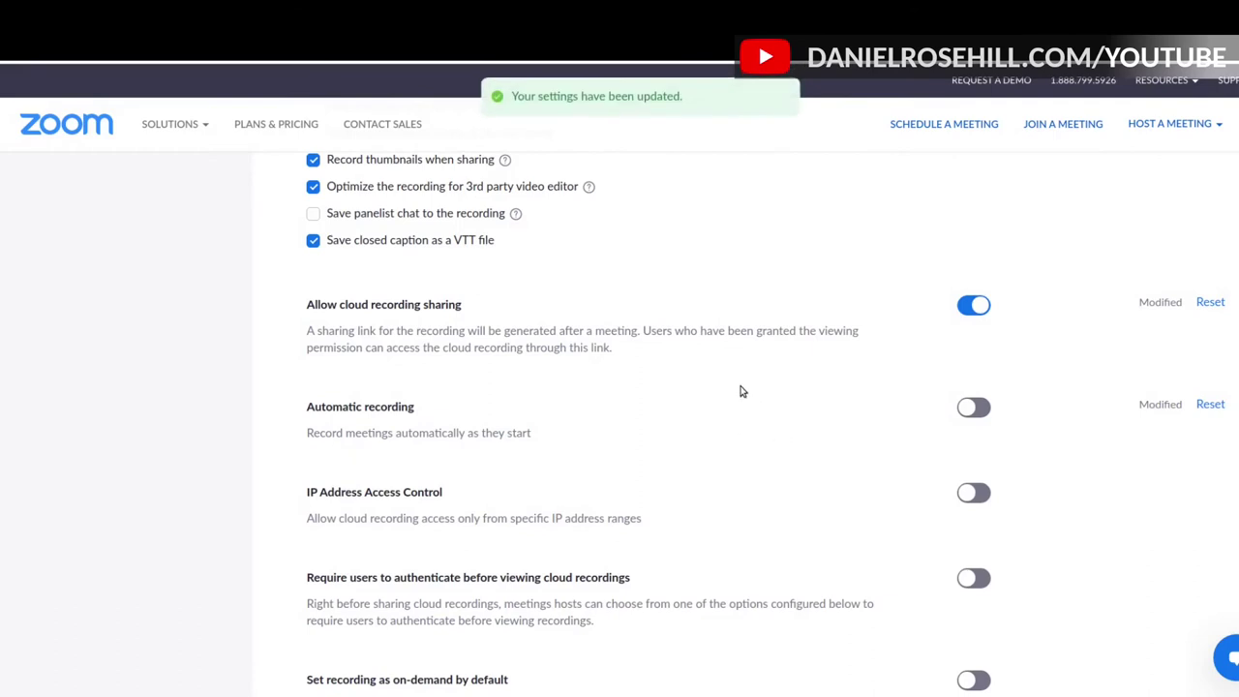
{"action": "left_click", "coordinate": [970, 307]}
{"action": "left_click", "coordinate": [766, 429]}
Try turning on automatic recording to view its local and cloud options, and switch it back off.
{"action": "left_click", "coordinate": [973, 407]}
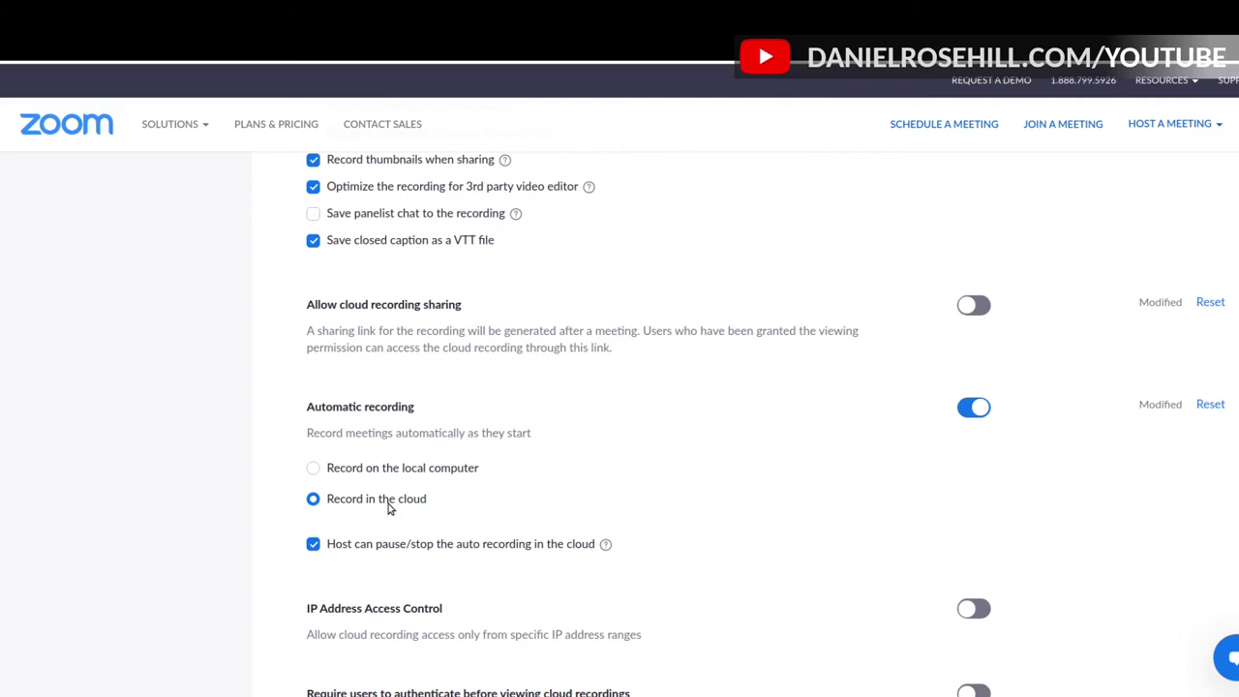
{"action": "left_click", "coordinate": [963, 411]}
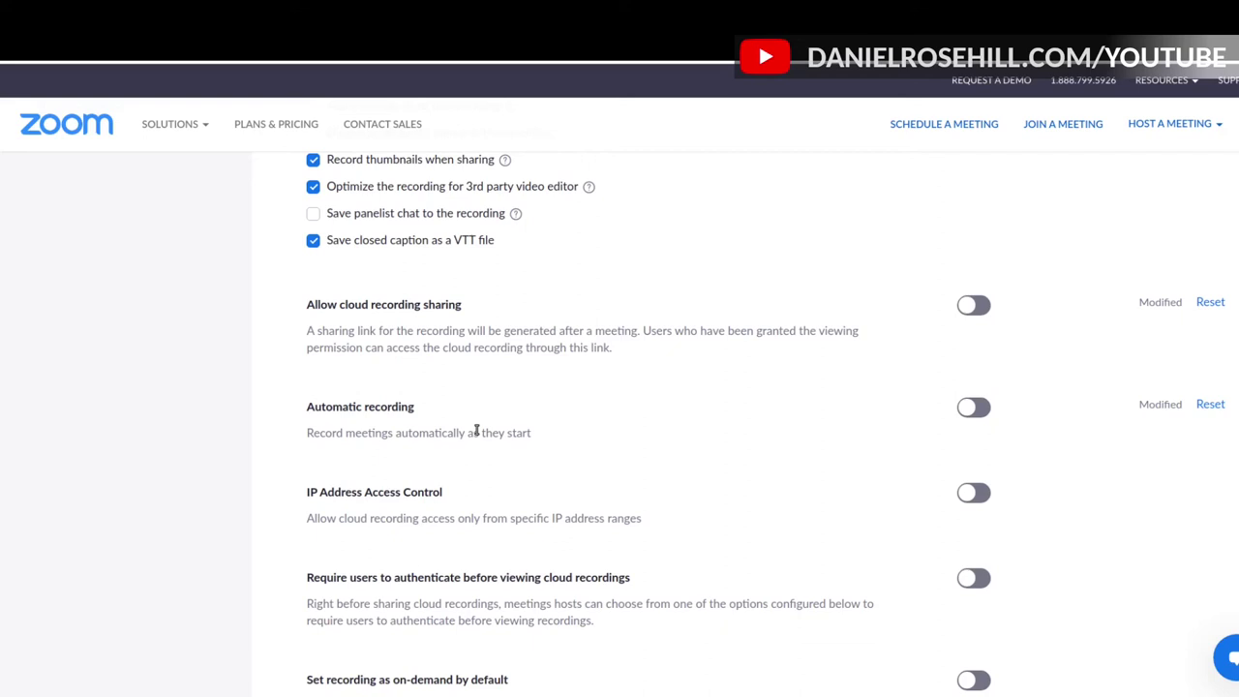
{"action": "scroll", "coordinate": [523, 465], "scroll_direction": "up", "scroll_amount": 1}
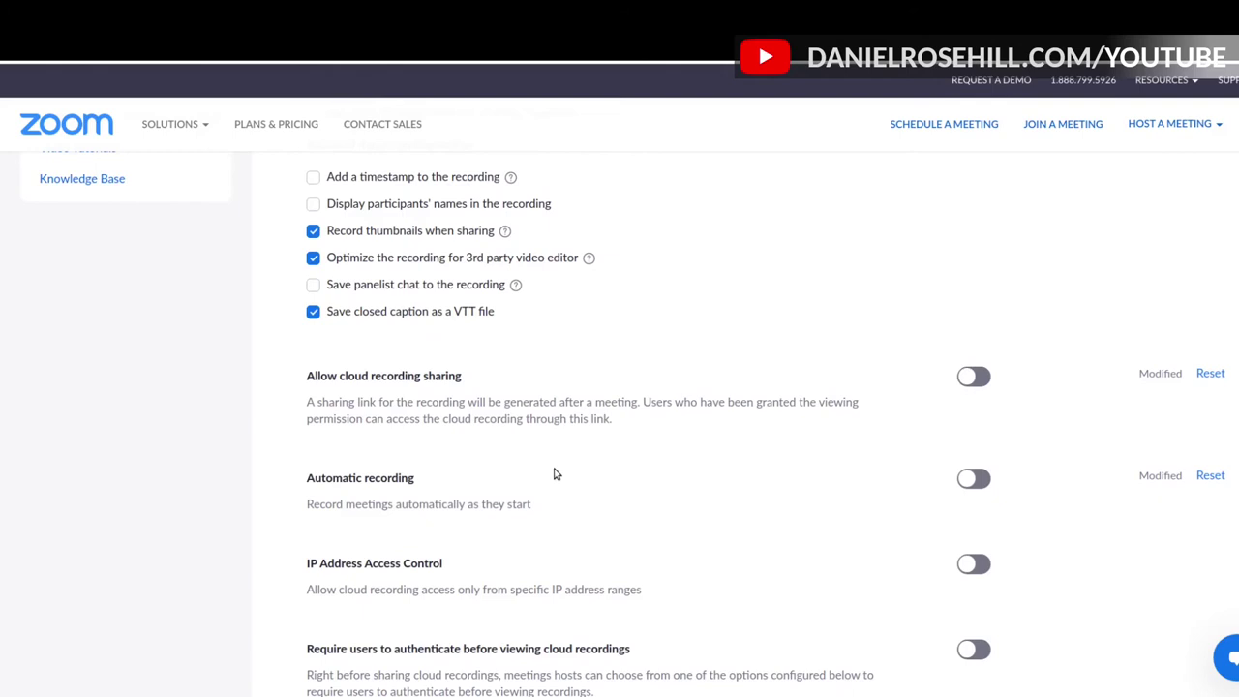
Try turning on the display of participants' names in the cloud recording, and switch it back off.
{"action": "scroll", "coordinate": [555, 473], "scroll_direction": "up", "scroll_amount": 2}
{"action": "scroll", "coordinate": [554, 473], "scroll_direction": "down", "scroll_amount": 1}
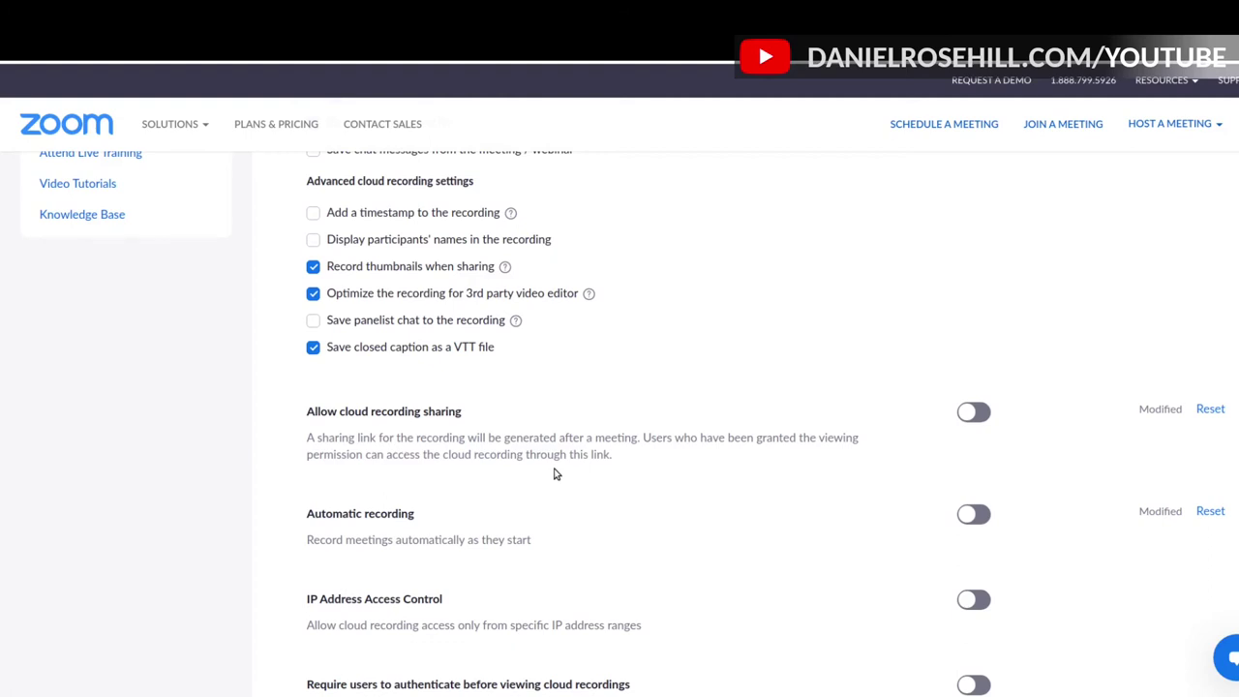
{"action": "left_click", "coordinate": [312, 242]}
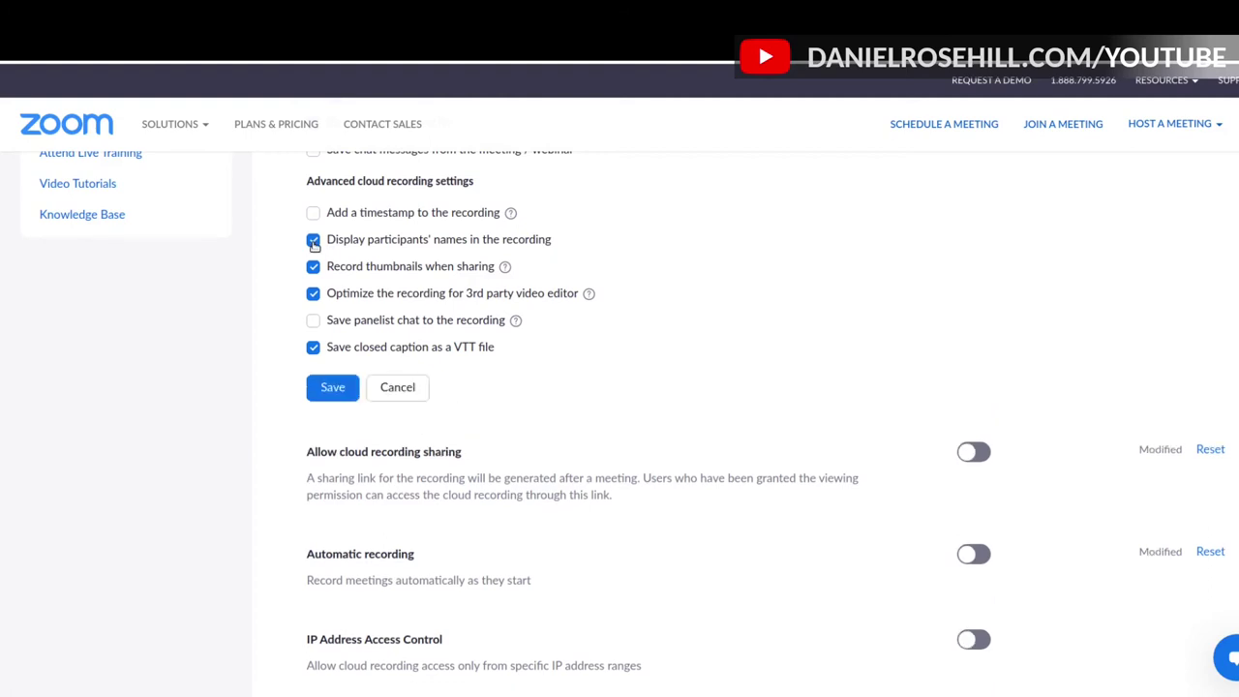
{"action": "left_click", "coordinate": [313, 242]}
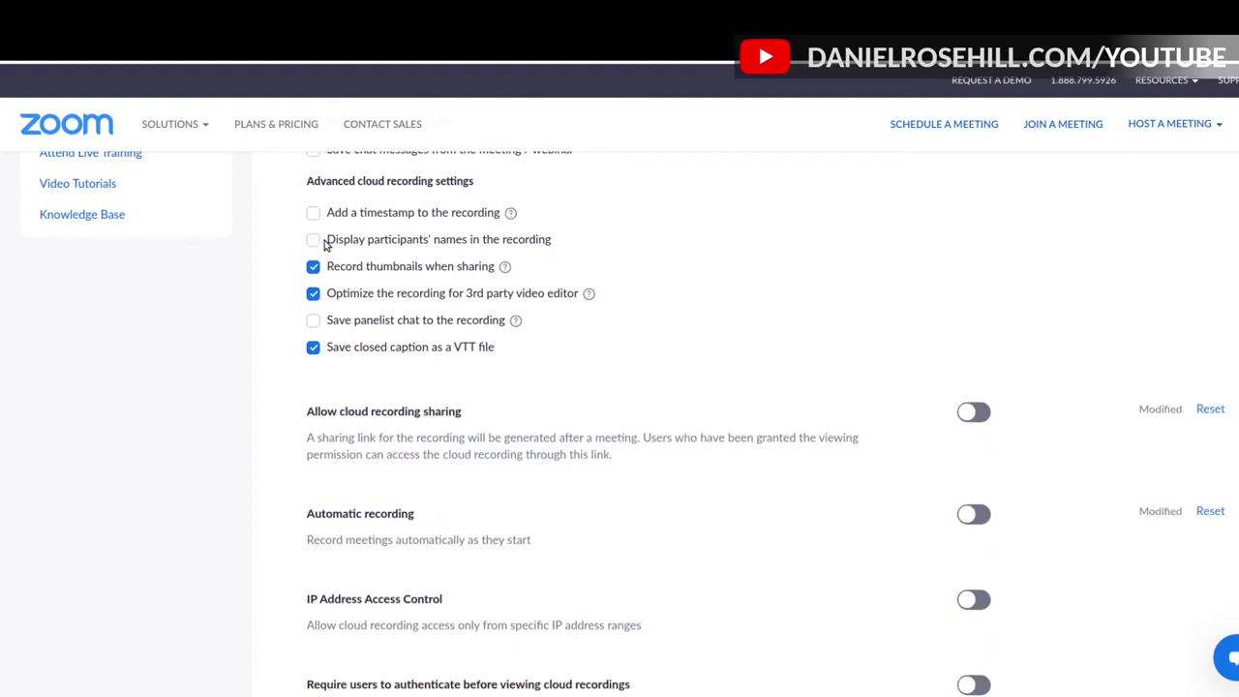
{"action": "left_click_drag", "start_coordinate": [327, 244], "coordinate": [549, 251]}
{"action": "left_click", "coordinate": [442, 248]}
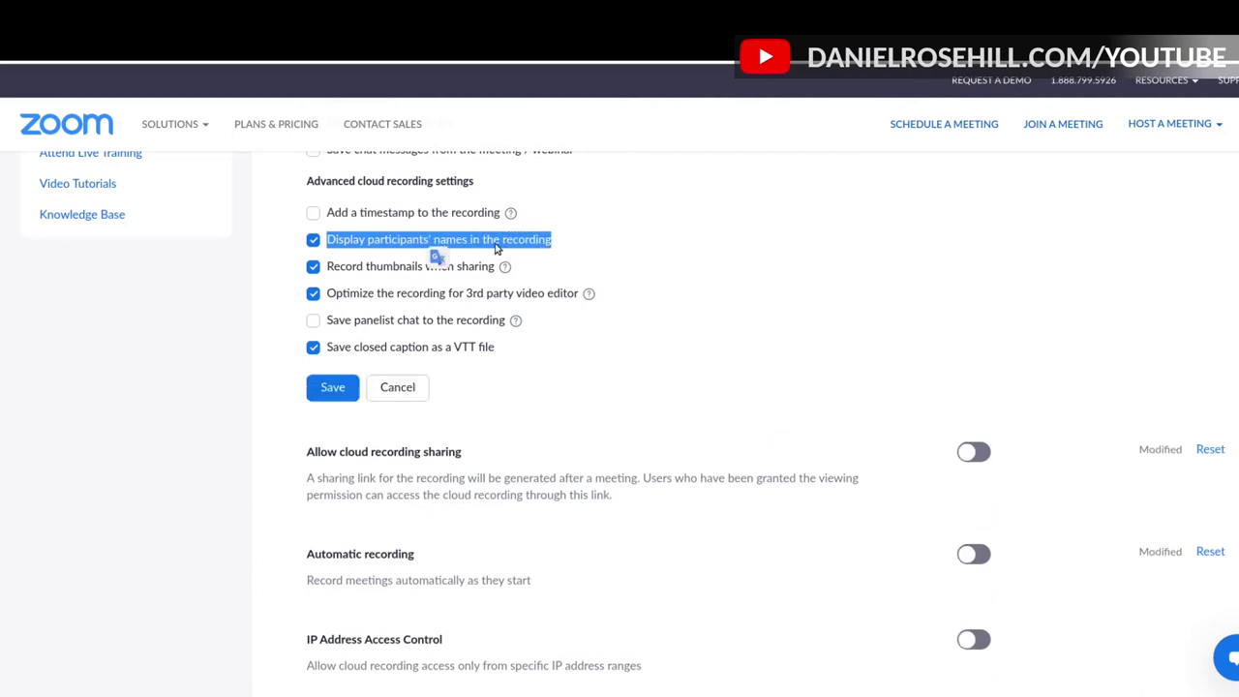
{"action": "left_click", "coordinate": [388, 244]}
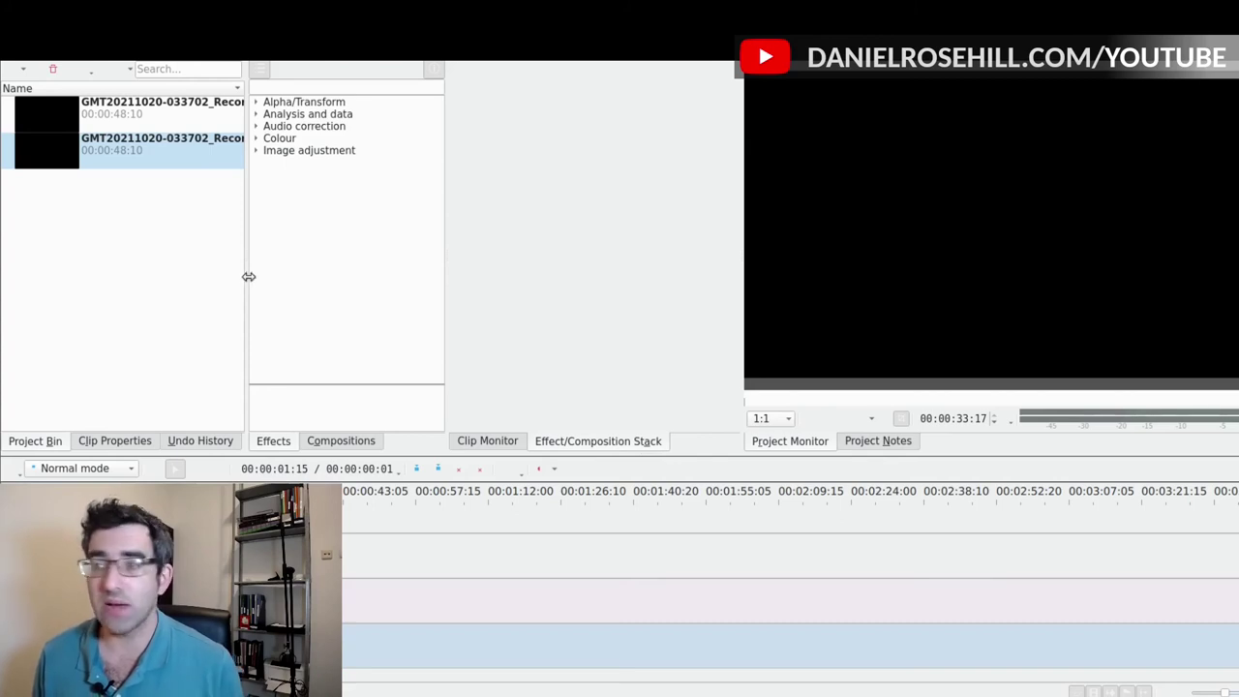
Switch to Kdenlive, try placing both recording clips on the timeline together, and delete them from it.
{"action": "left_click", "coordinate": [68, 260]}
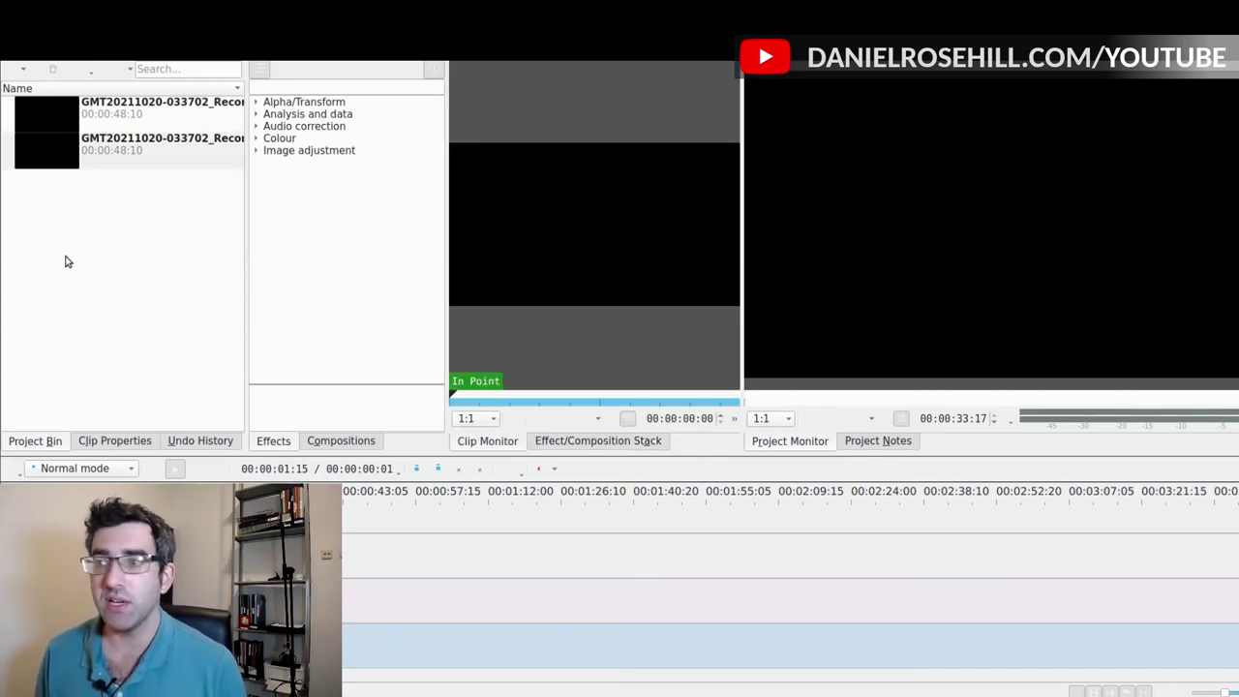
{"action": "key", "text": "ctrl+a"}
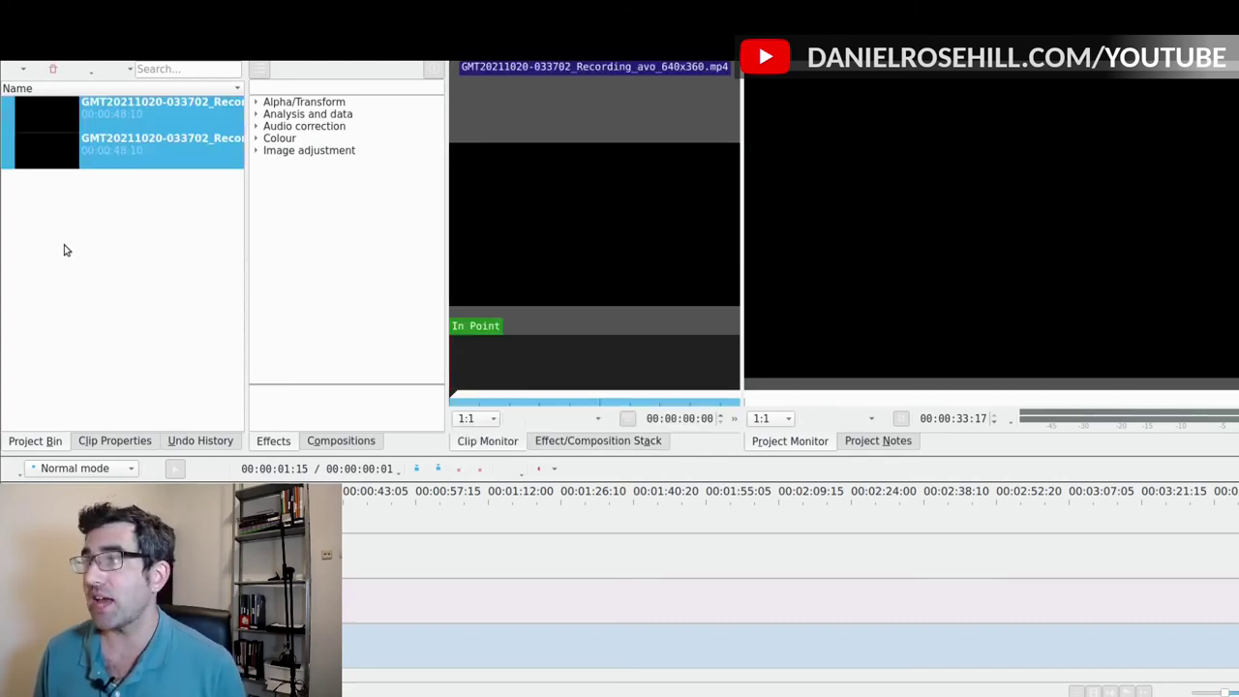
{"action": "left_click_drag", "start_coordinate": [155, 145], "coordinate": [377, 590]}
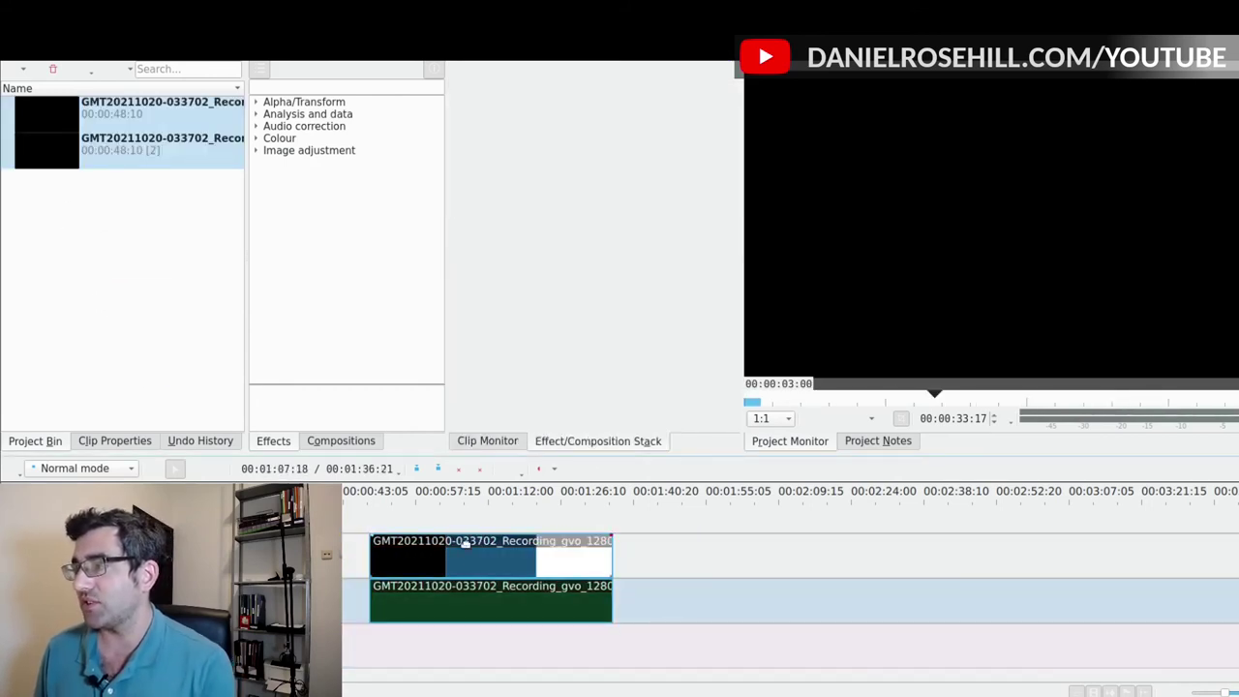
{"action": "key", "text": "Delete"}
{"action": "left_click", "coordinate": [96, 183]}
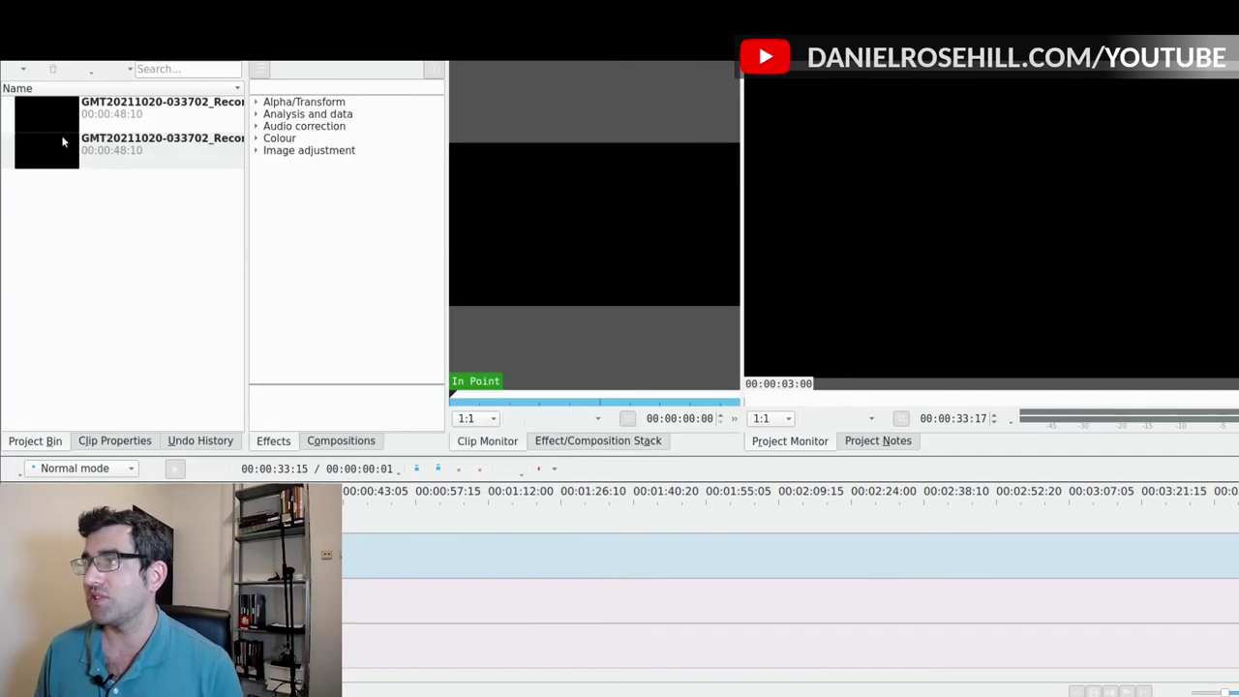
Place the avo 640x360 recording at the timeline start and the gvo 1280x720 recording on separate tracks beneath it, aligned.
{"action": "left_click_drag", "start_coordinate": [59, 128], "coordinate": [358, 527]}
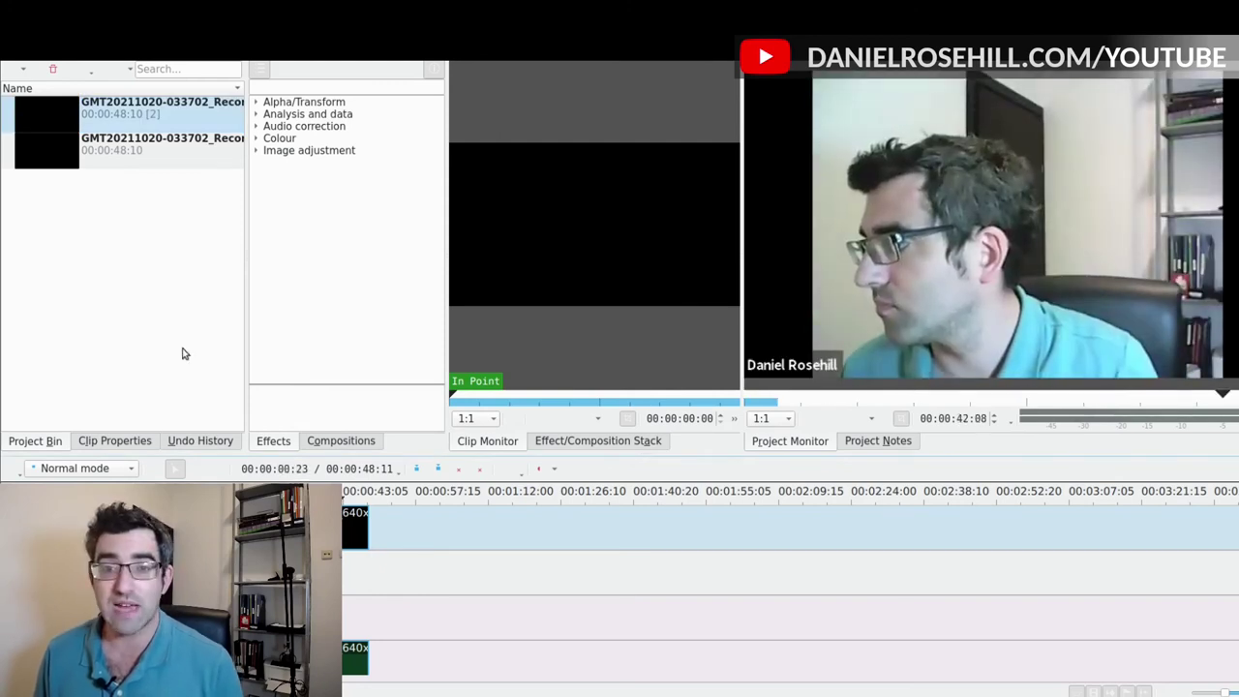
{"action": "left_click_drag", "start_coordinate": [137, 153], "coordinate": [377, 636]}
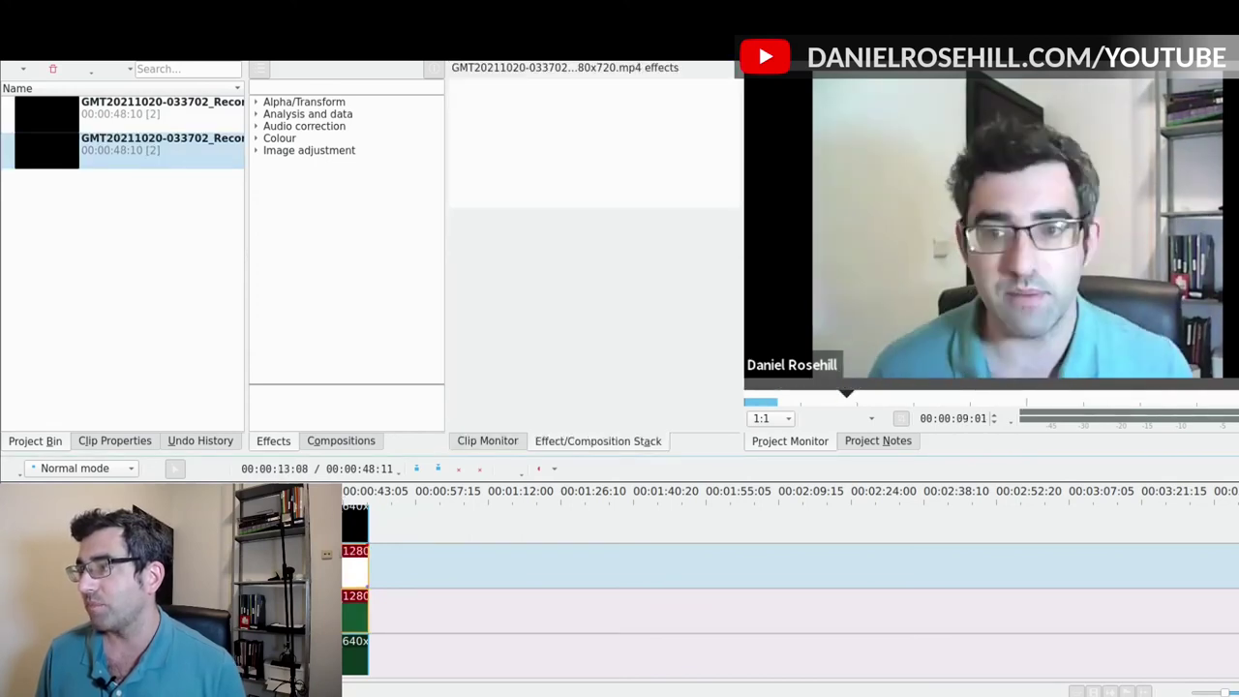
Cut the 640x360 clip and its audio on the timeline at about 12 and 22 seconds.
{"action": "right_click", "coordinate": [355, 653]}
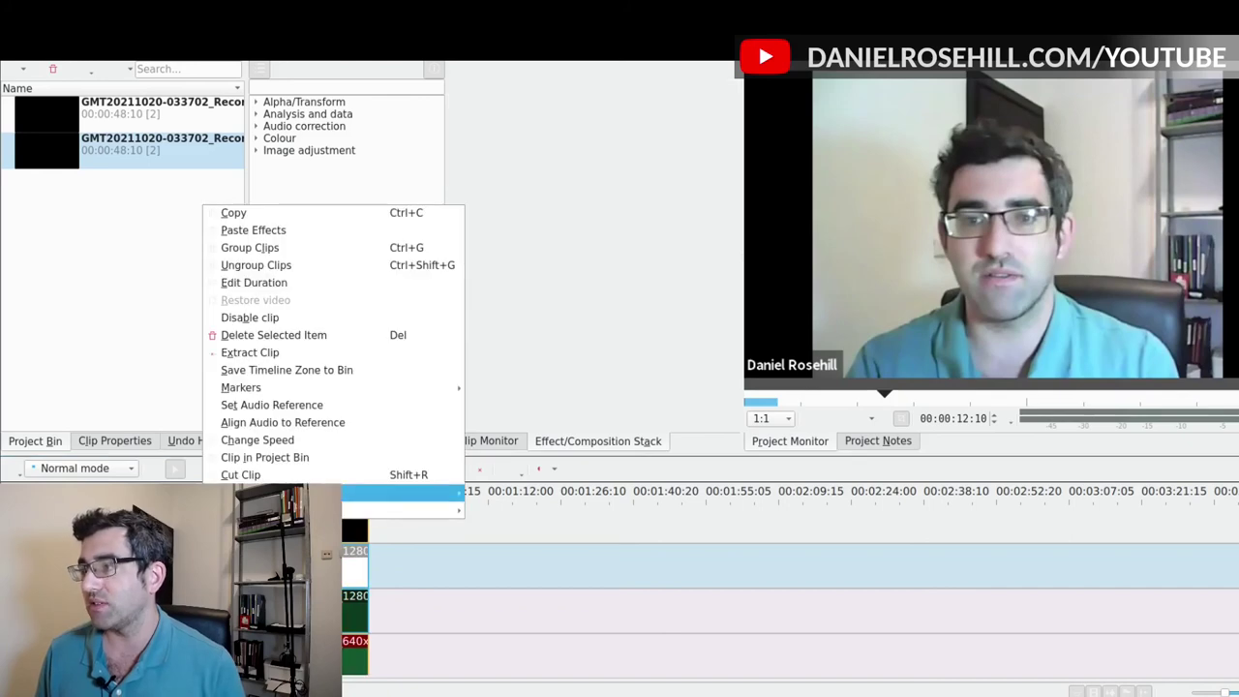
{"action": "left_click", "coordinate": [241, 470]}
{"action": "left_click", "coordinate": [354, 523]}
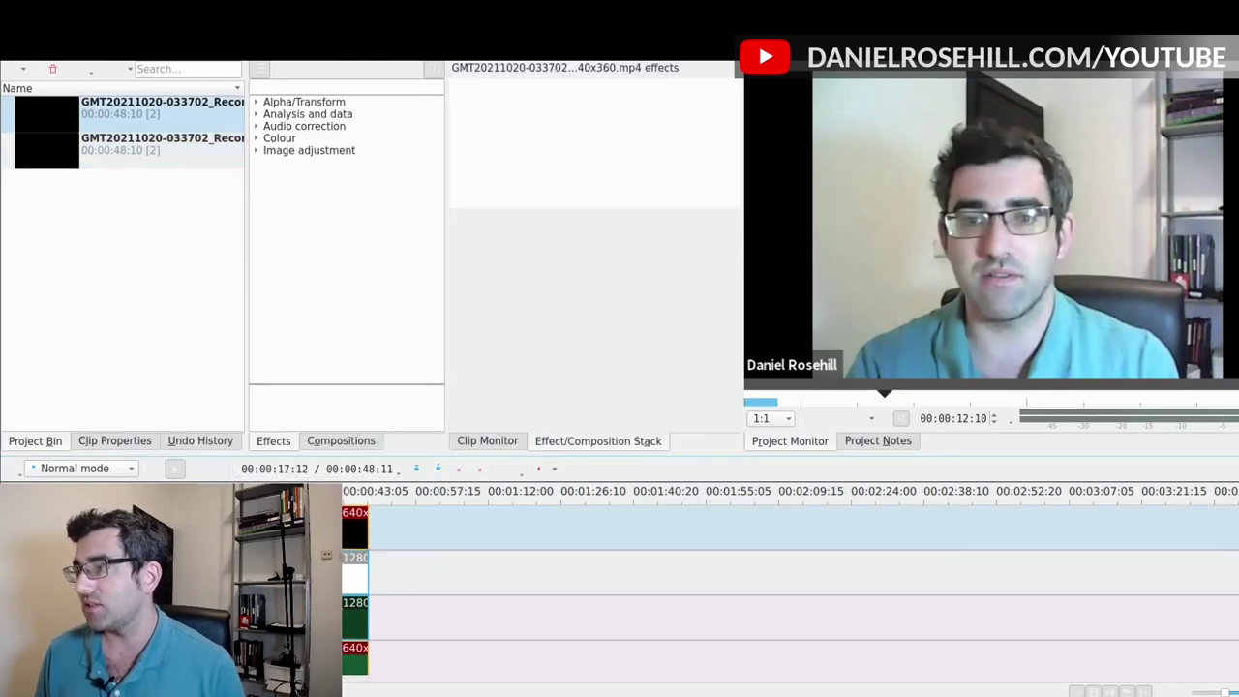
{"action": "right_click", "coordinate": [355, 522]}
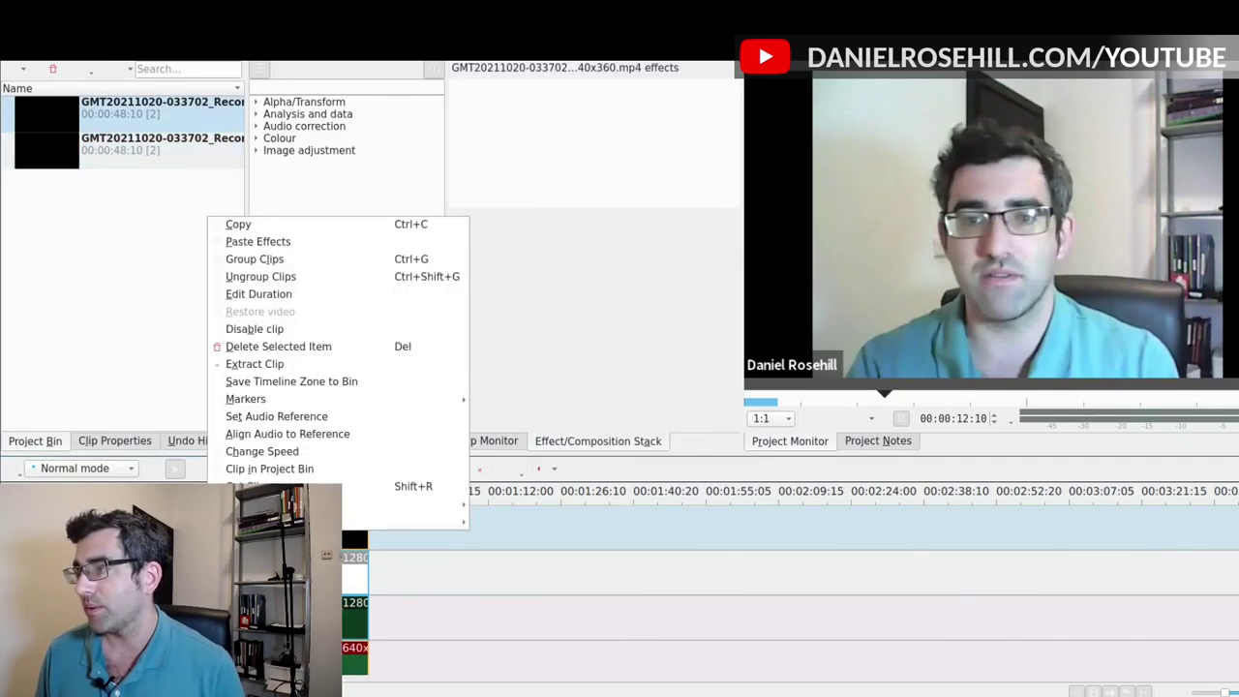
{"action": "mouse_move", "coordinate": [407, 504]}
{"action": "key", "text": "Escape"}
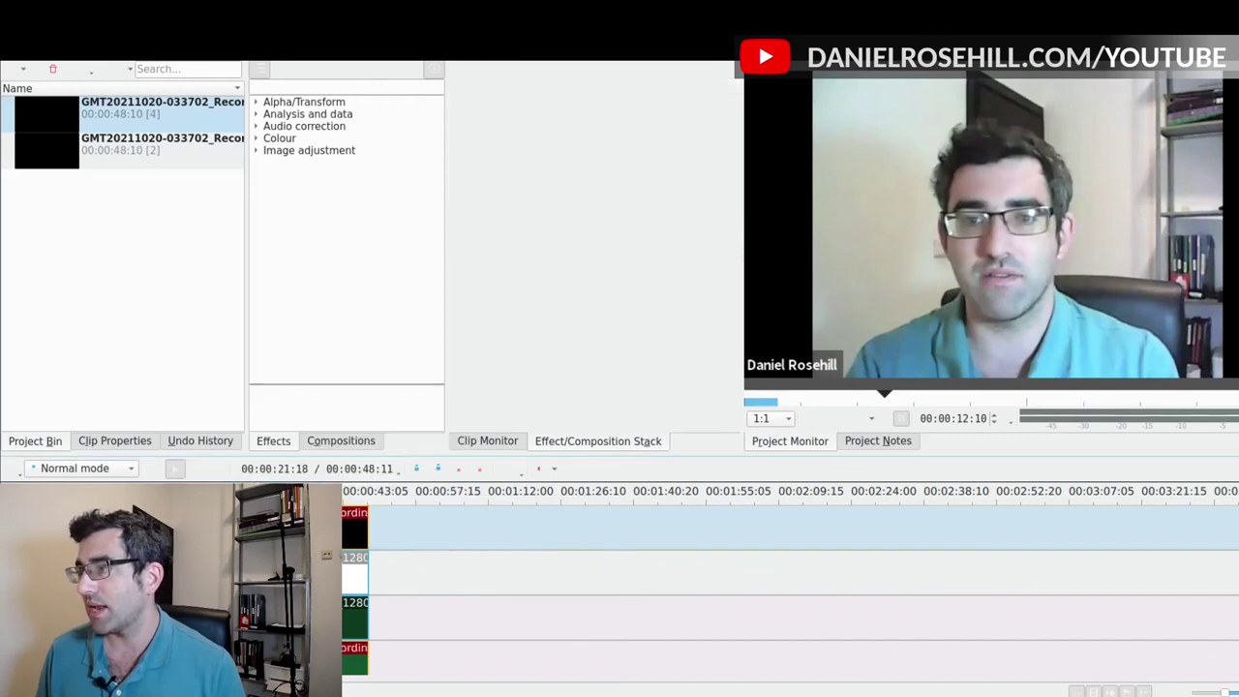
{"action": "right_click", "coordinate": [354, 523]}
{"action": "key", "text": "Escape"}
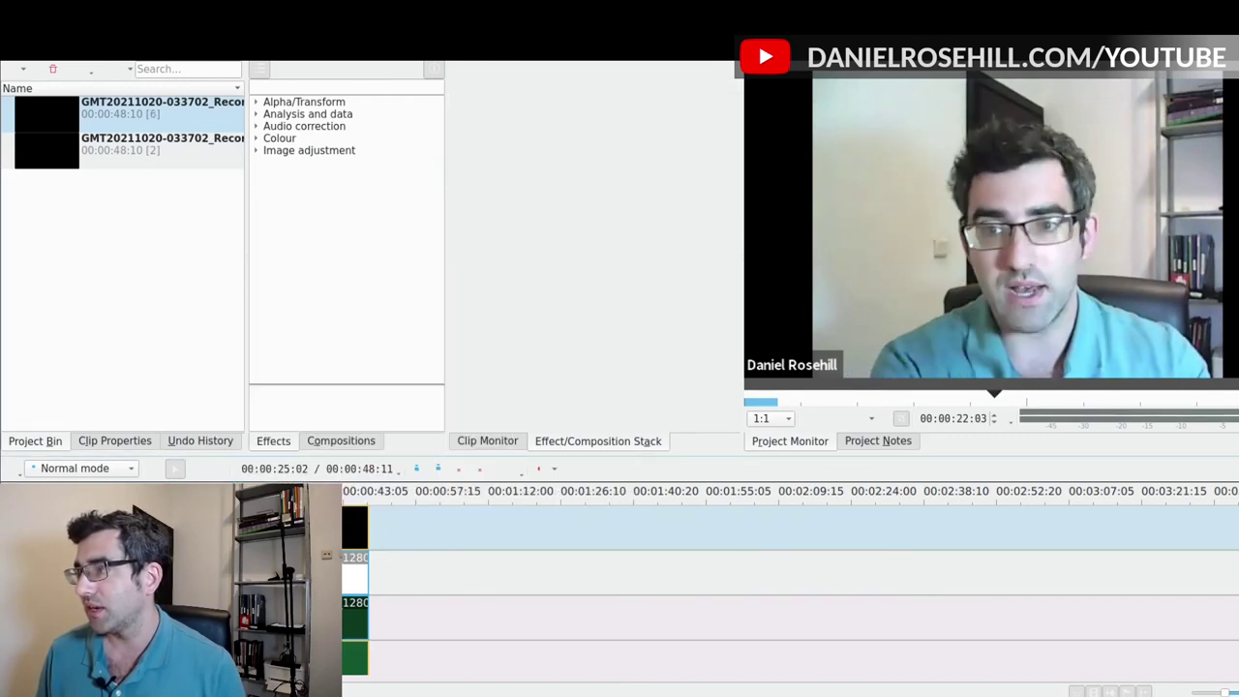